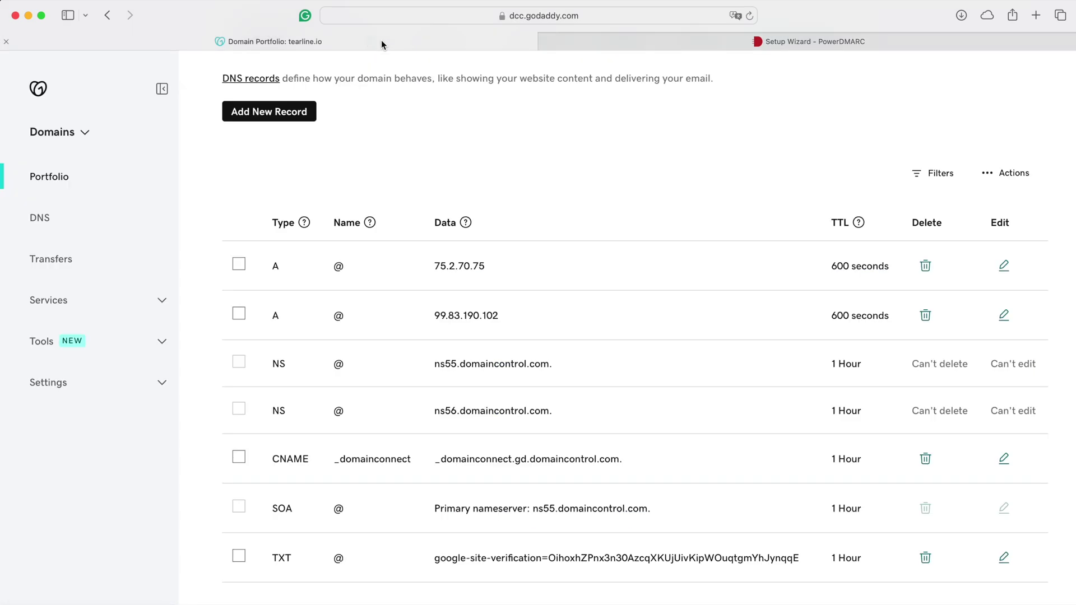
Add and save a CNAME record named _dmarc in the GoDaddy DNS zone, using the HostedDMARC value copied from PowerDMARC
{"action": "left_click", "coordinate": [282, 115]}
{"action": "left_click", "coordinate": [300, 204]}
{"action": "left_click", "coordinate": [420, 211]}
{"action": "type", "text": "_dmarc"}
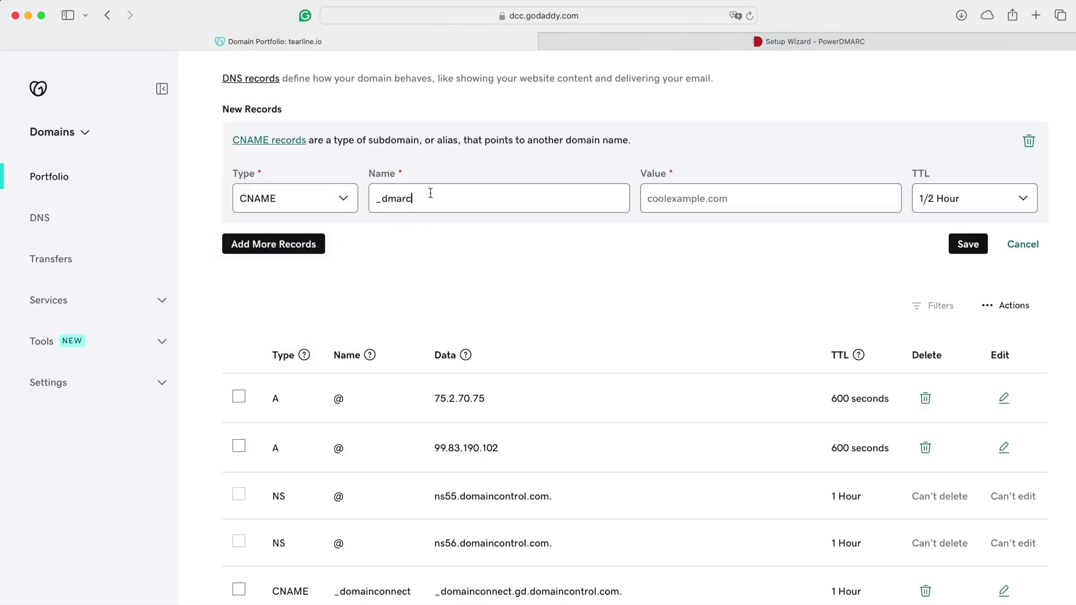
{"action": "left_click", "coordinate": [700, 44]}
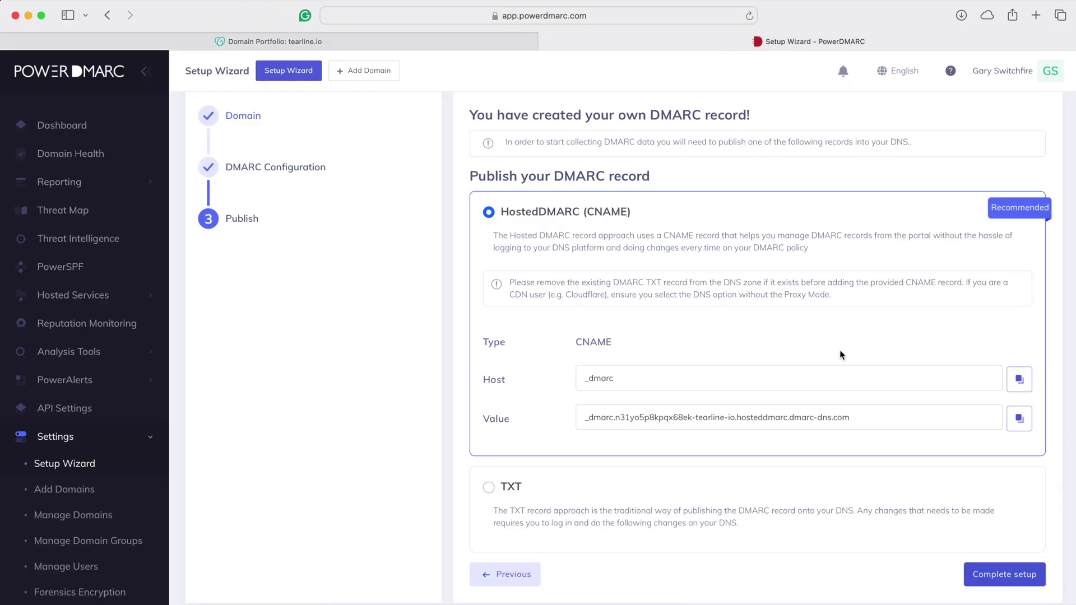
{"action": "left_click", "coordinate": [1018, 420]}
{"action": "left_click", "coordinate": [507, 44]}
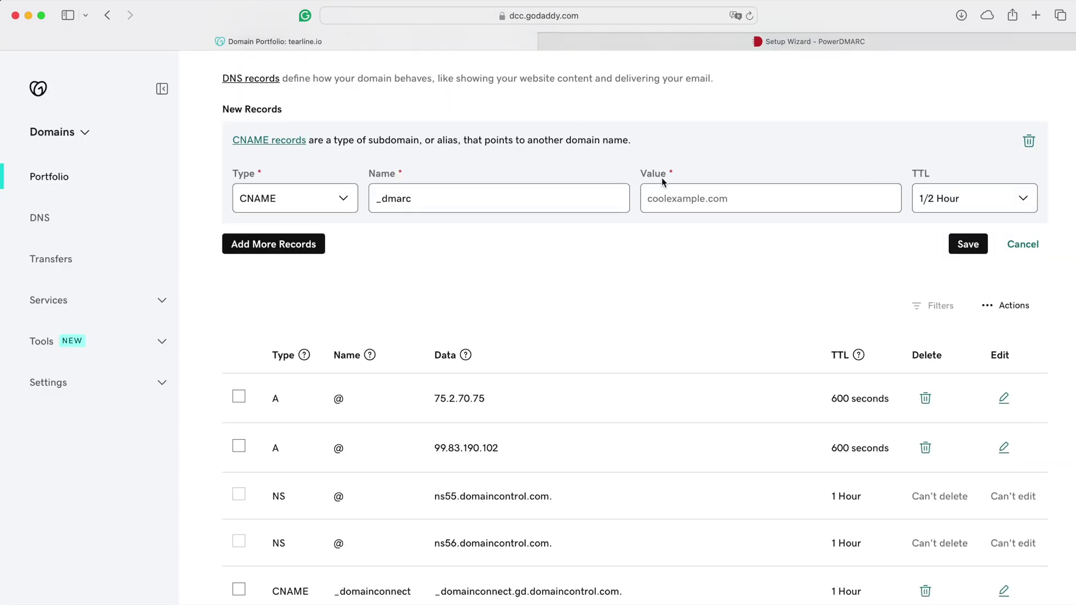
{"action": "key", "text": "super+v"}
{"action": "left_click", "coordinate": [968, 243]}
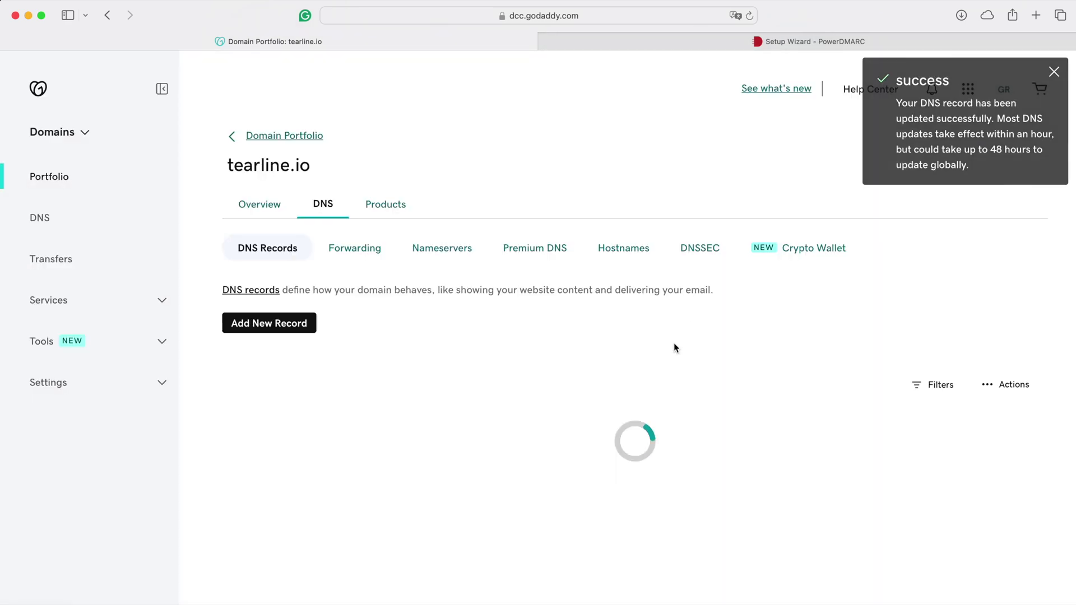
Switch back to PowerDMARC, complete the DMARC setup wizard with the HostedDMARC option and continue past the completion dialog
{"action": "left_click", "coordinate": [841, 44]}
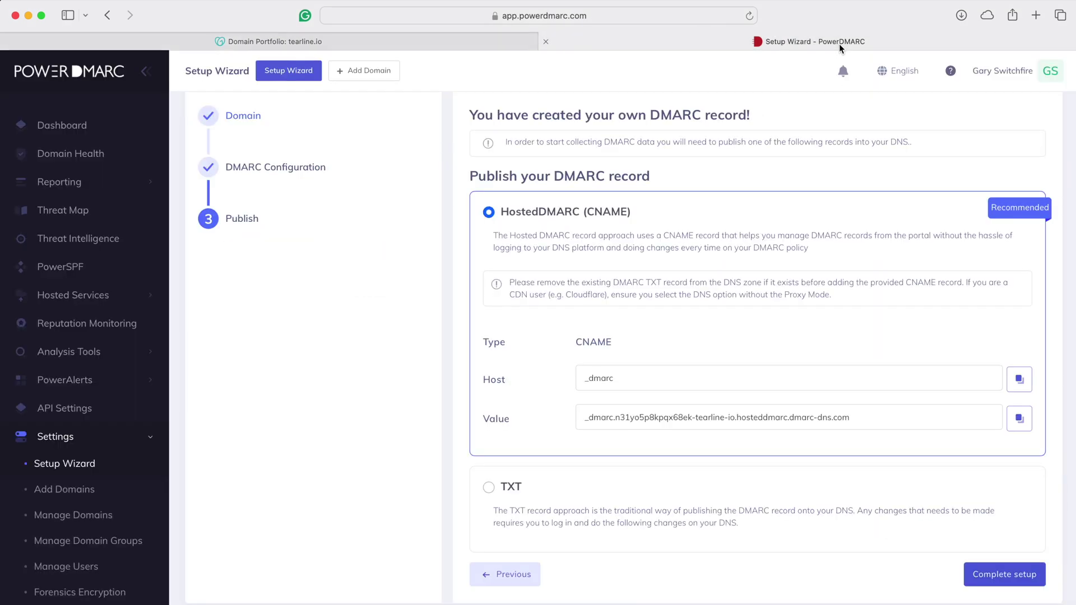
{"action": "scroll", "coordinate": [685, 355], "scroll_direction": "down", "scroll_amount": 2}
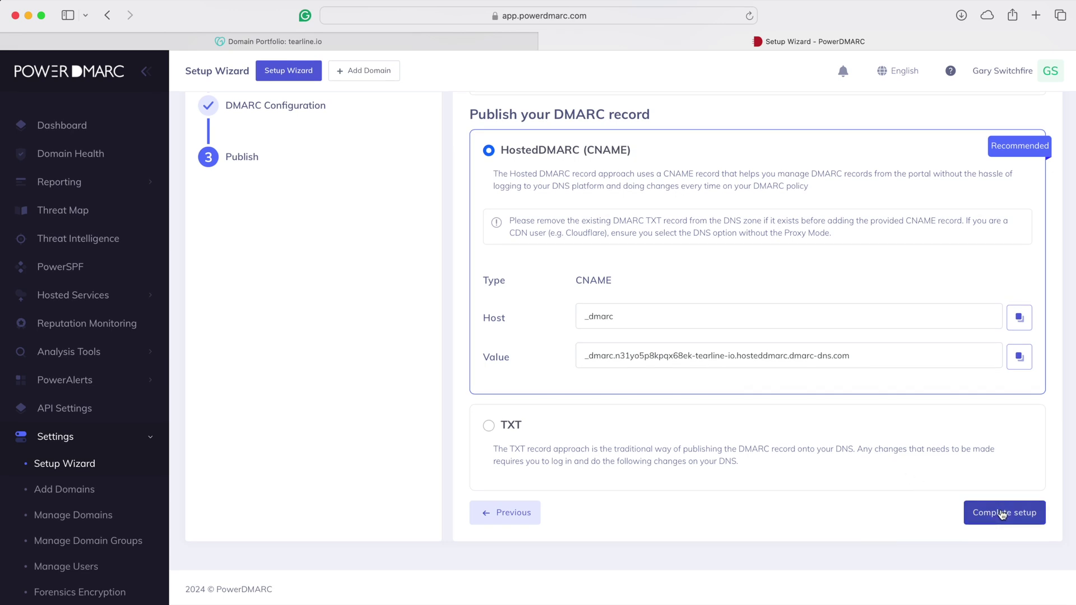
{"action": "left_click", "coordinate": [1003, 515]}
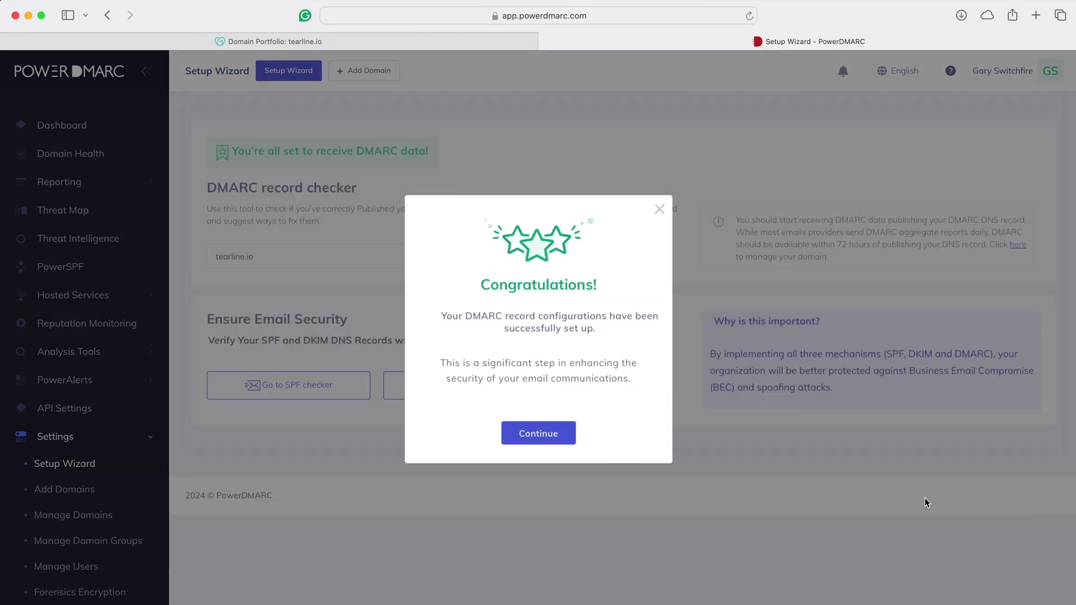
{"action": "left_click", "coordinate": [539, 435]}
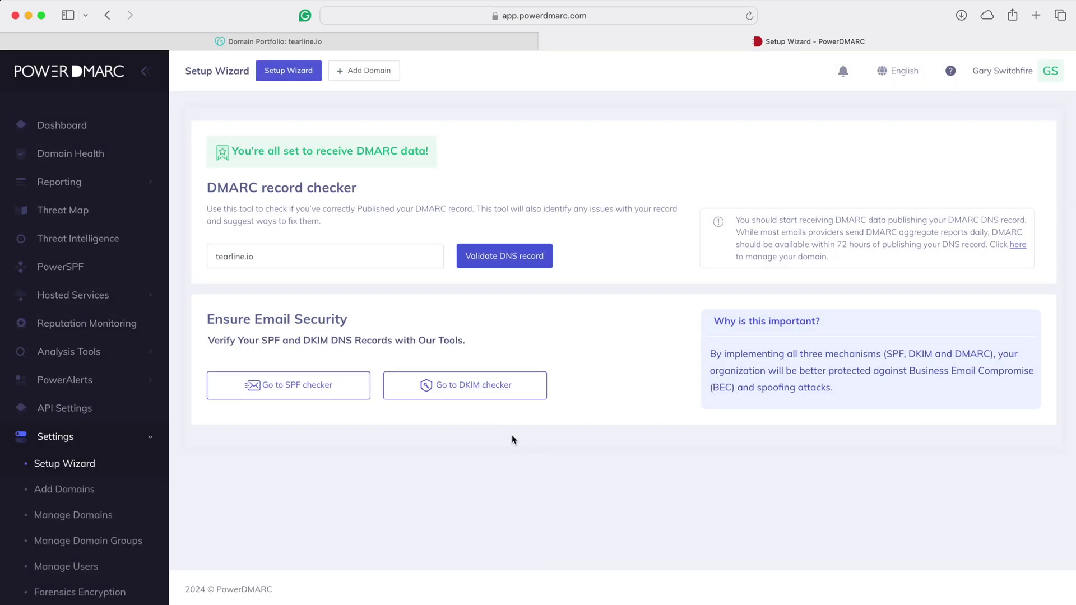
Validate the DMARC DNS record for tearline.io and examine its status, record checks and tags
{"action": "left_click_drag", "start_coordinate": [256, 155], "coordinate": [402, 153]}
{"action": "left_click", "coordinate": [400, 153]}
{"action": "left_click", "coordinate": [536, 251]}
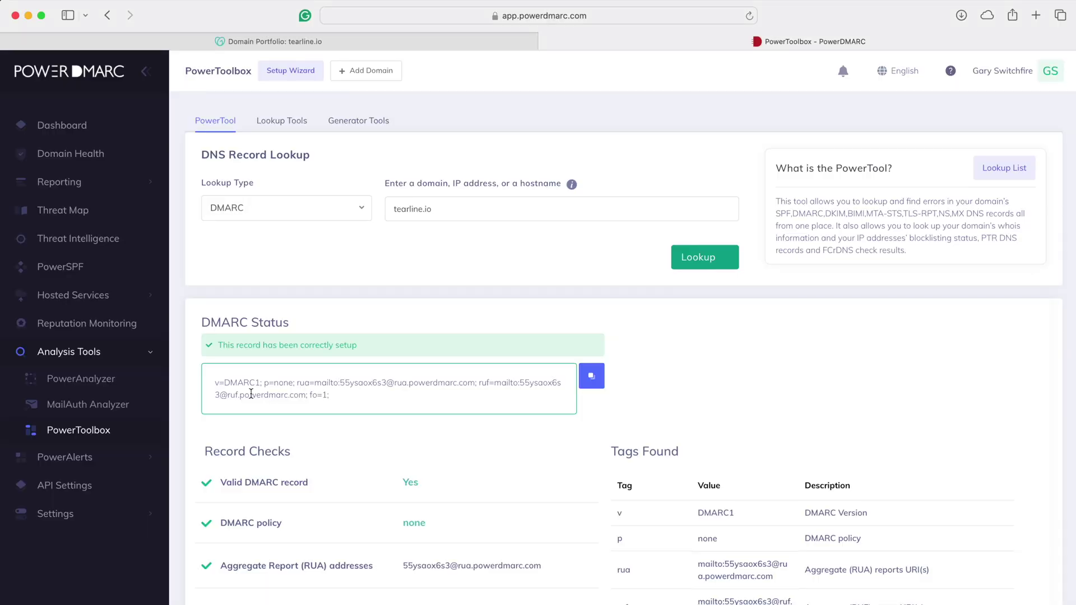
{"action": "triple_click", "coordinate": [258, 383]}
{"action": "left_click", "coordinate": [341, 395]}
{"action": "scroll", "coordinate": [441, 423], "scroll_direction": "down", "scroll_amount": 5}
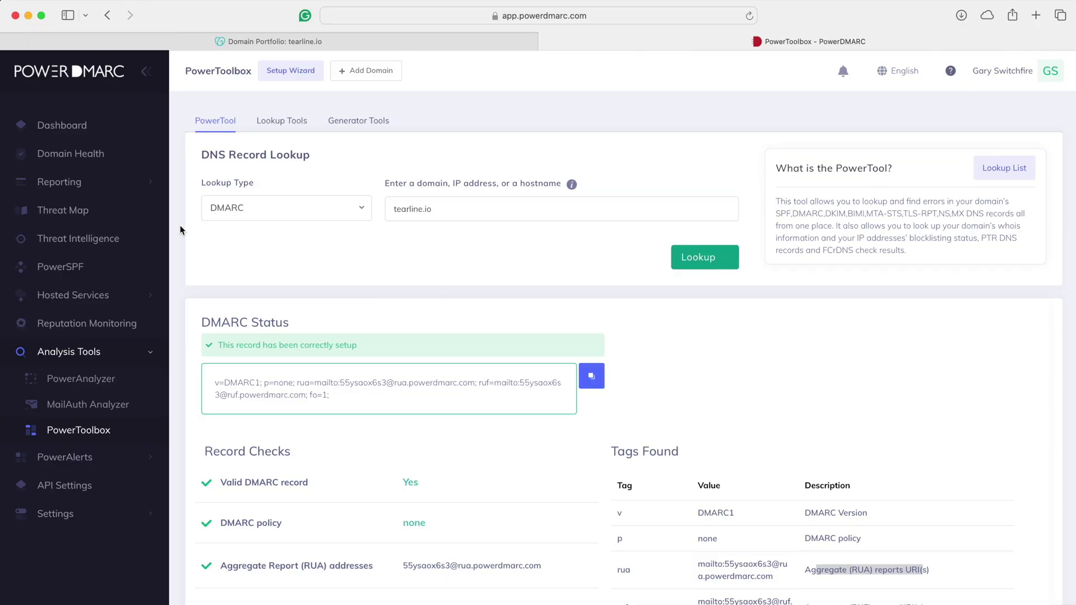
Open Domain Health for tearline.io and review the protocol health check status, security rating and needed actions
{"action": "left_click", "coordinate": [87, 153]}
{"action": "left_click", "coordinate": [335, 144]}
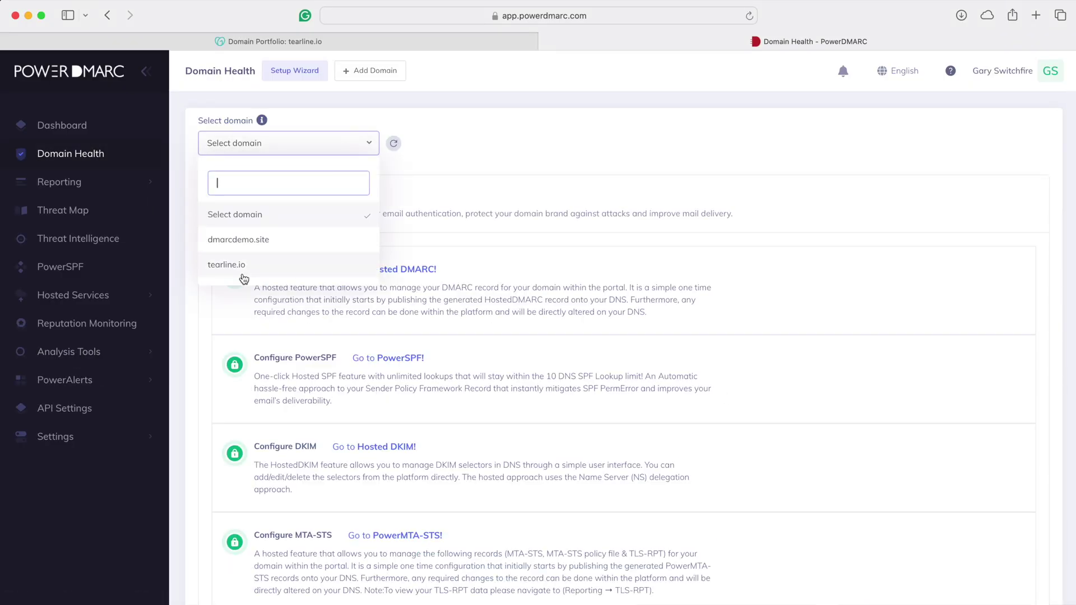
{"action": "left_click", "coordinate": [241, 273]}
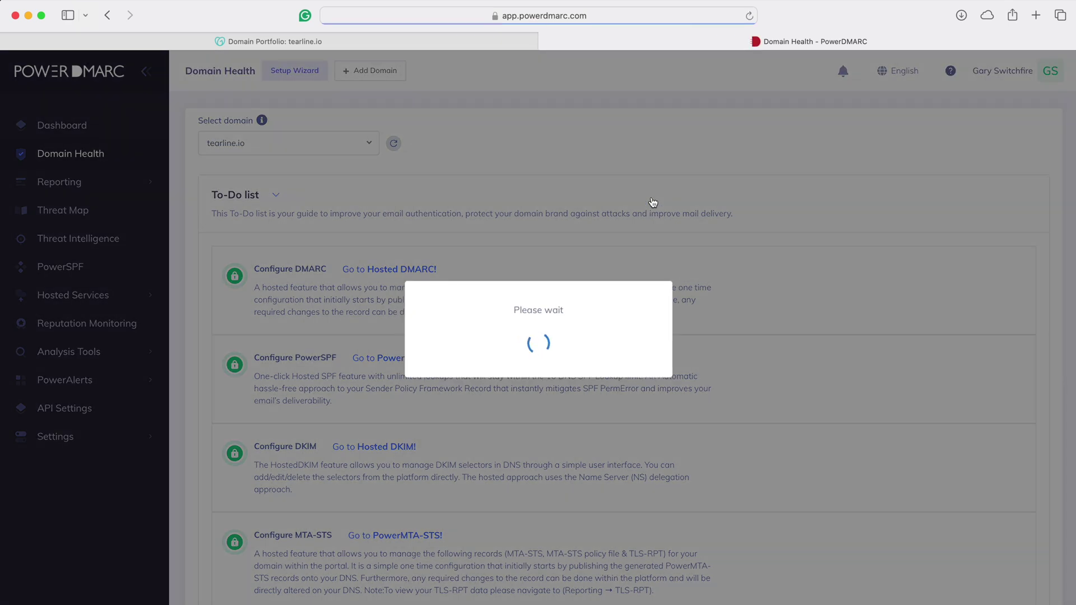
{"action": "scroll", "coordinate": [652, 196], "scroll_direction": "down", "scroll_amount": 5}
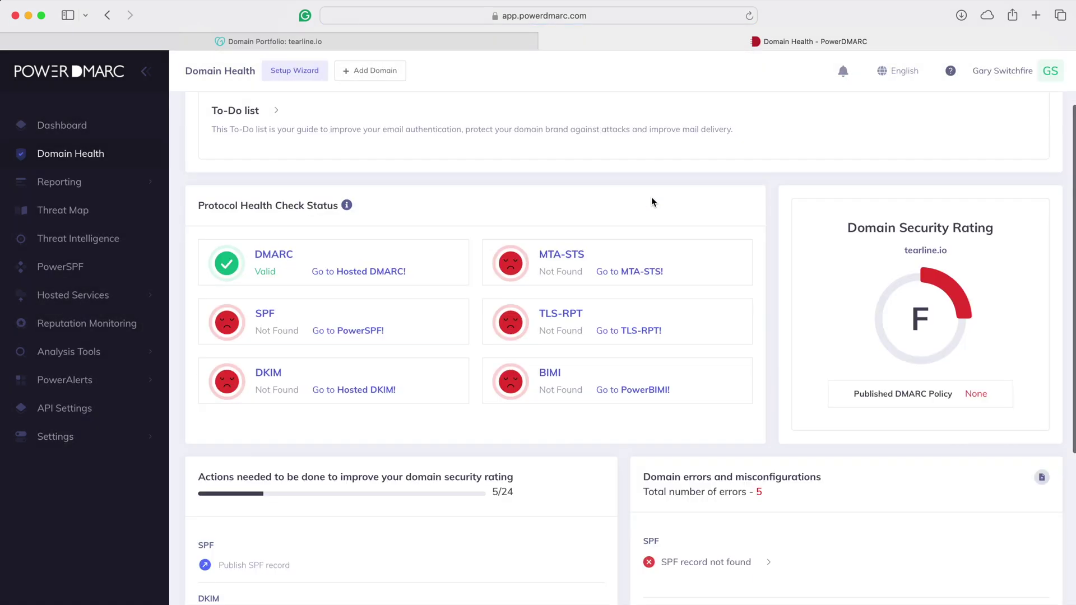
{"action": "scroll", "coordinate": [803, 295], "scroll_direction": "up", "scroll_amount": 2}
{"action": "scroll", "coordinate": [818, 314], "scroll_direction": "down", "scroll_amount": 1}
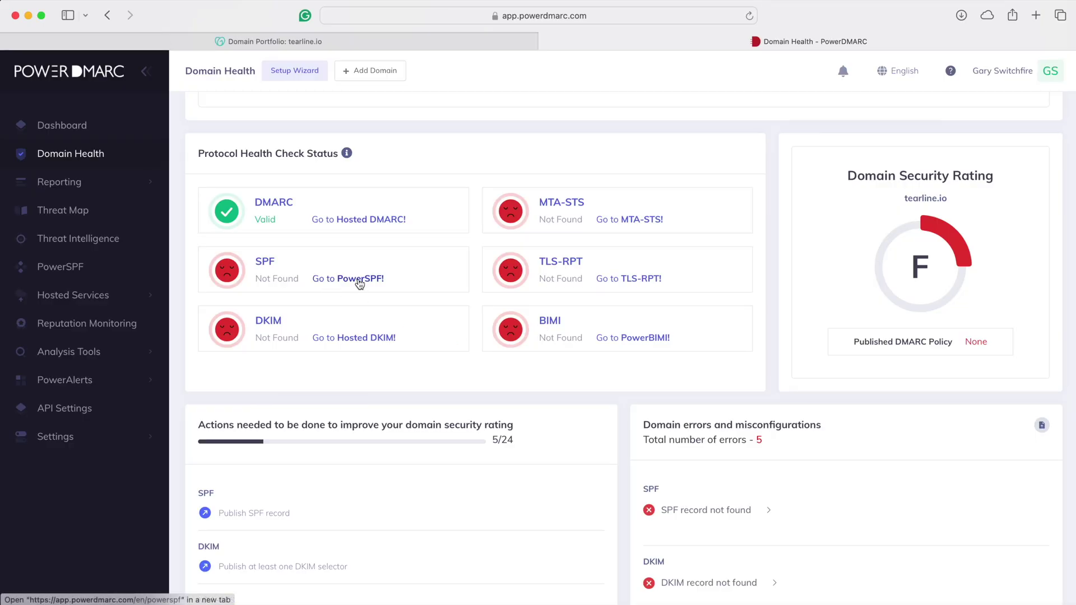
In PowerSPF for tearline.io, add Google's include:_spf.google.com mechanism to the SPF record and enable the automatic setup
{"action": "left_click", "coordinate": [358, 283]}
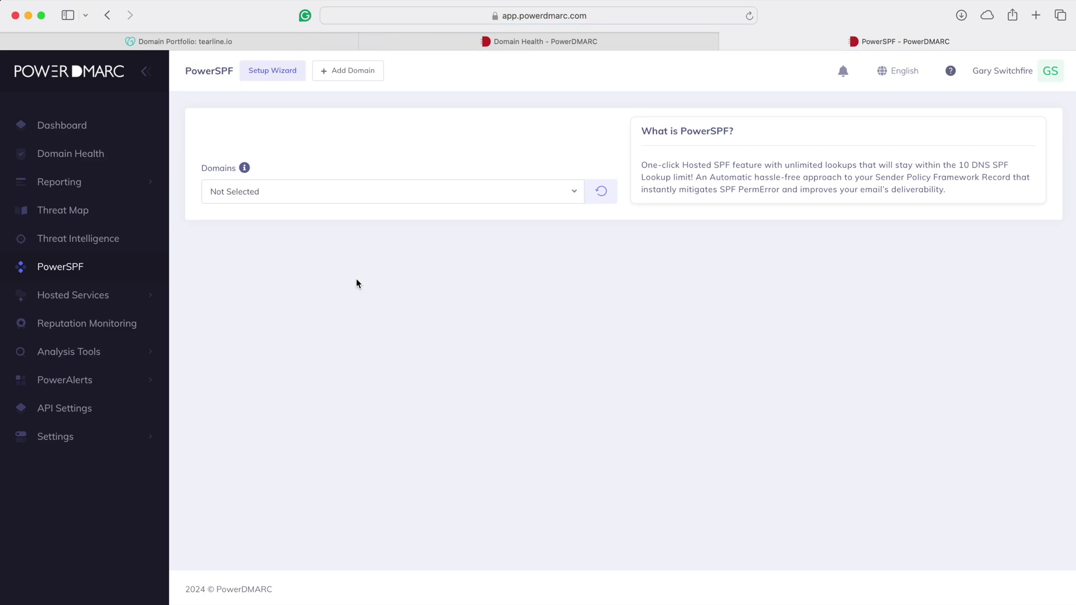
{"action": "left_click", "coordinate": [352, 198]}
{"action": "left_click", "coordinate": [260, 313]}
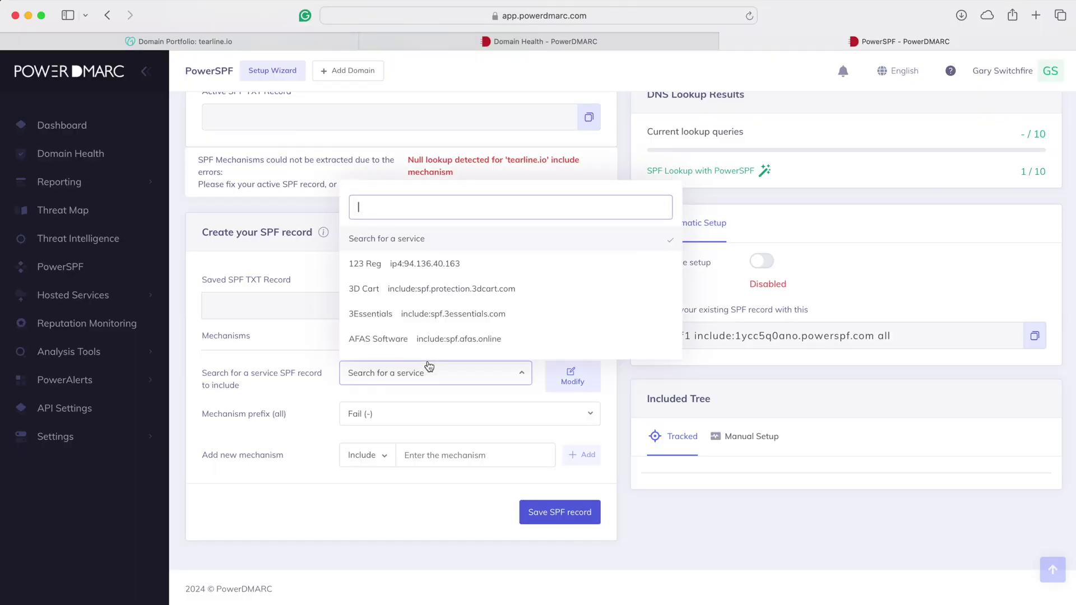
{"action": "type", "text": "googl"}
{"action": "left_click", "coordinate": [433, 341]}
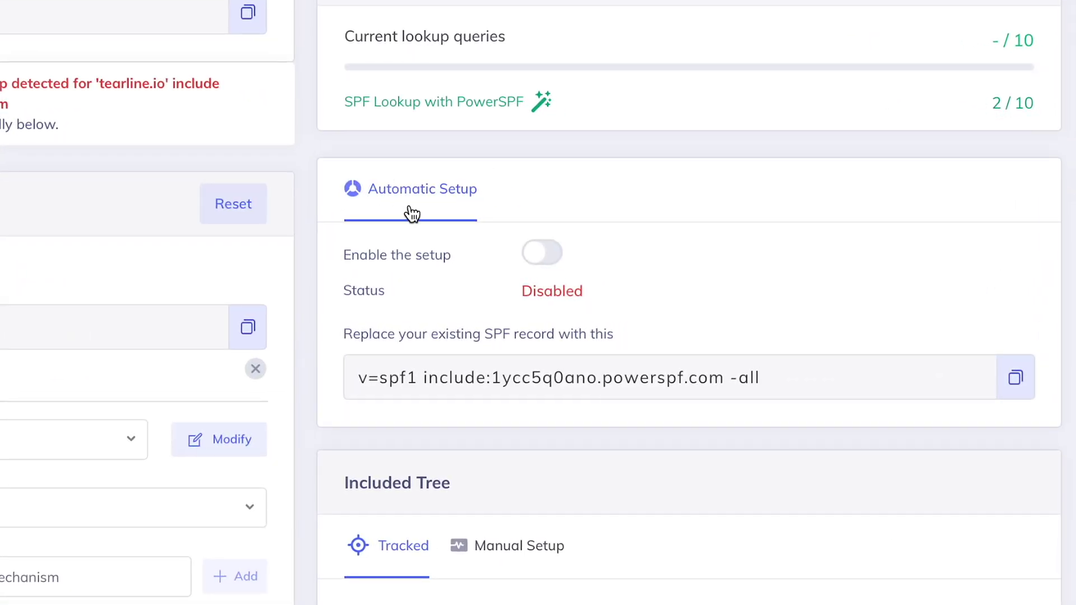
{"action": "left_click", "coordinate": [538, 256]}
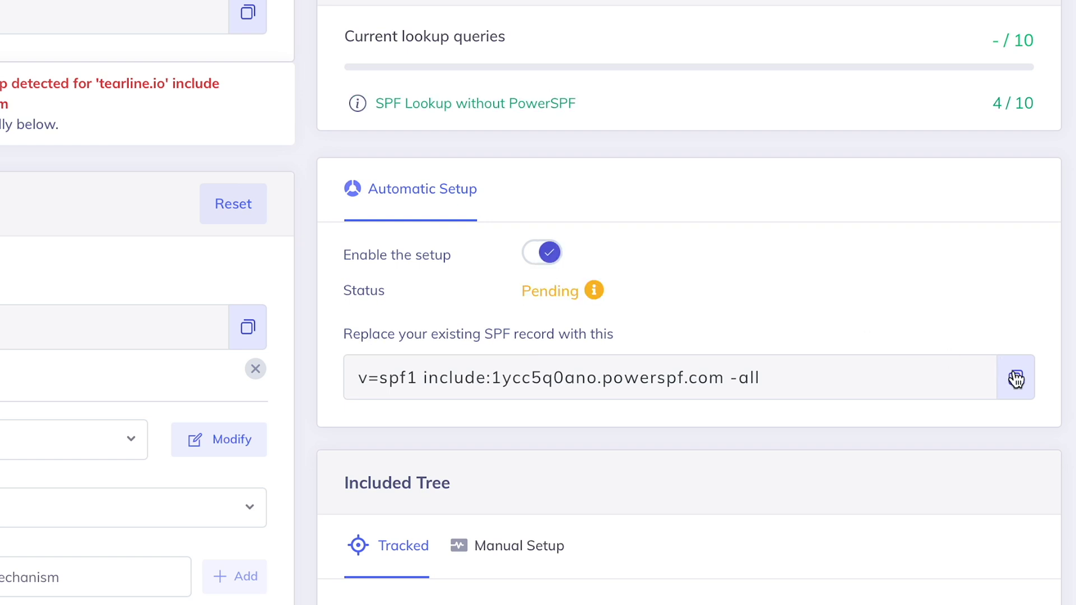
Copy the replacement SPF record and save it in GoDaddy as a TXT record named @ with value v=spf1 include:1ycc5q0ano.powerspf.com -all
{"action": "left_click", "coordinate": [1016, 379]}
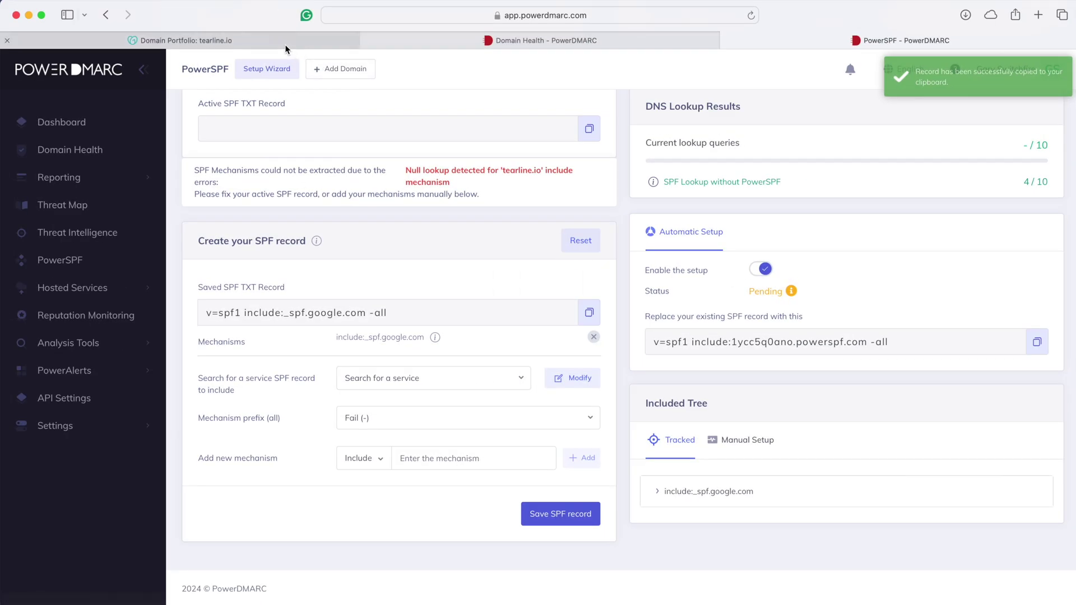
{"action": "left_click", "coordinate": [285, 45]}
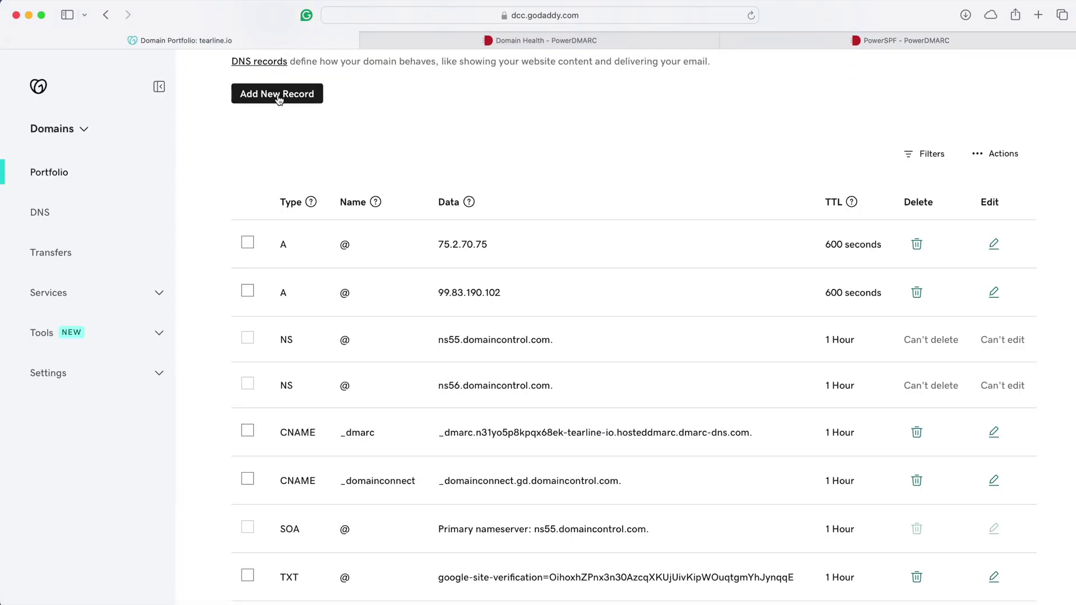
{"action": "left_click", "coordinate": [278, 96]}
{"action": "left_click", "coordinate": [314, 184]}
{"action": "left_click", "coordinate": [275, 255]}
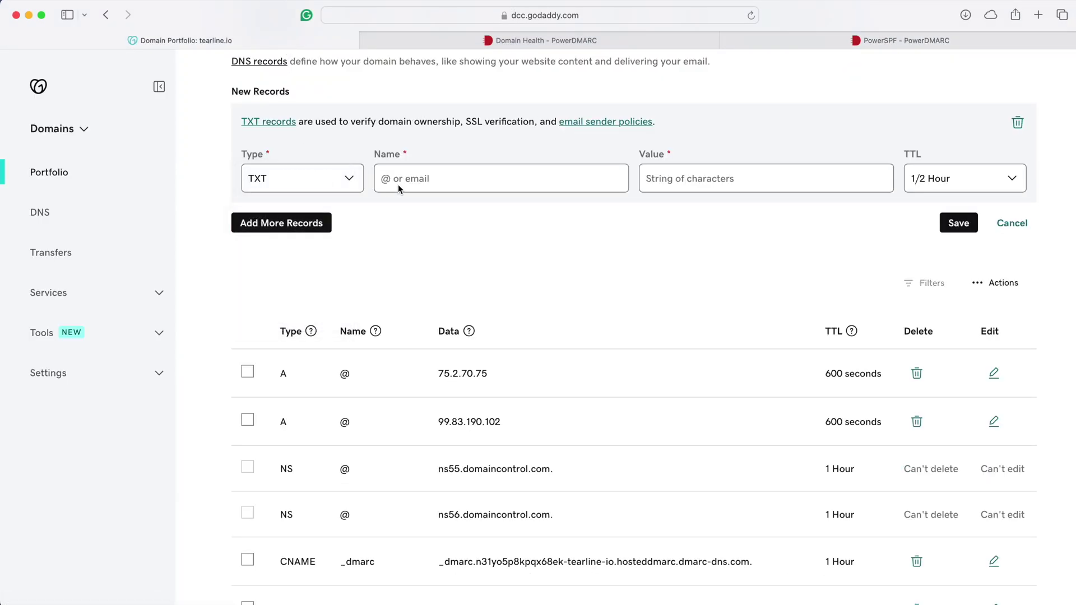
{"action": "type", "text": "@"}
{"action": "left_click", "coordinate": [691, 172]}
{"action": "key", "text": "super+v"}
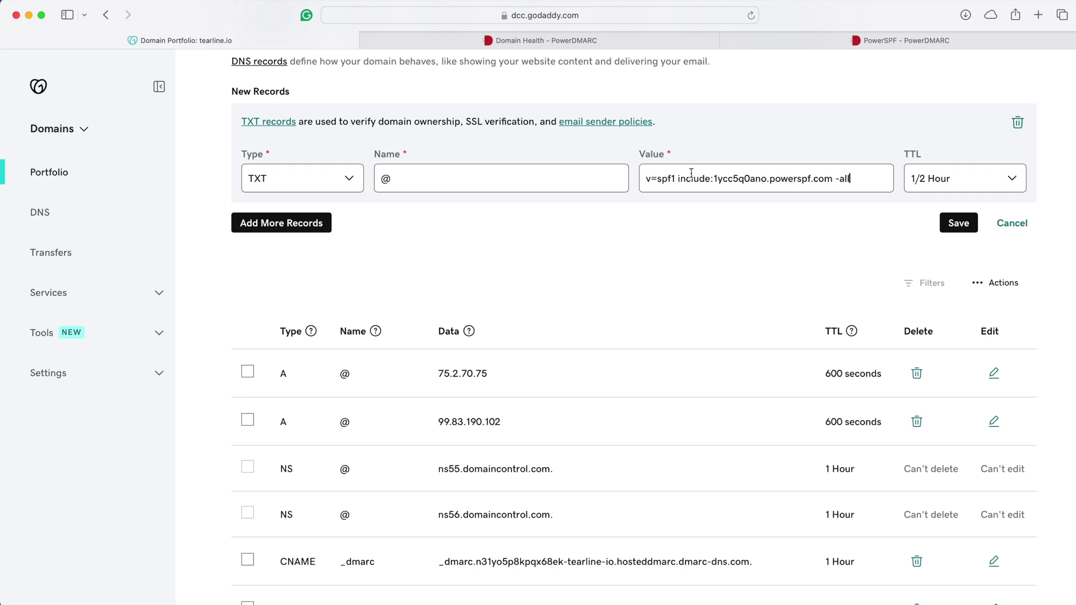
{"action": "left_click", "coordinate": [960, 222]}
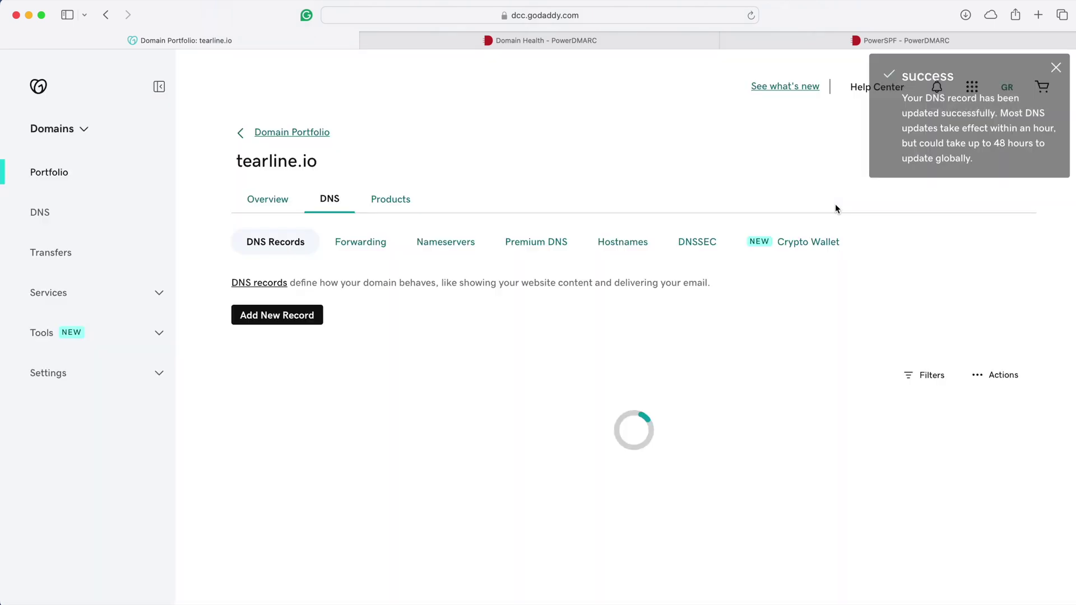
Return to PowerSPF and check the status of the automatic setup for tearline.io
{"action": "left_click", "coordinate": [788, 41]}
{"action": "left_click_drag", "start_coordinate": [650, 292], "coordinate": [784, 293]}
{"action": "left_click", "coordinate": [792, 293]}
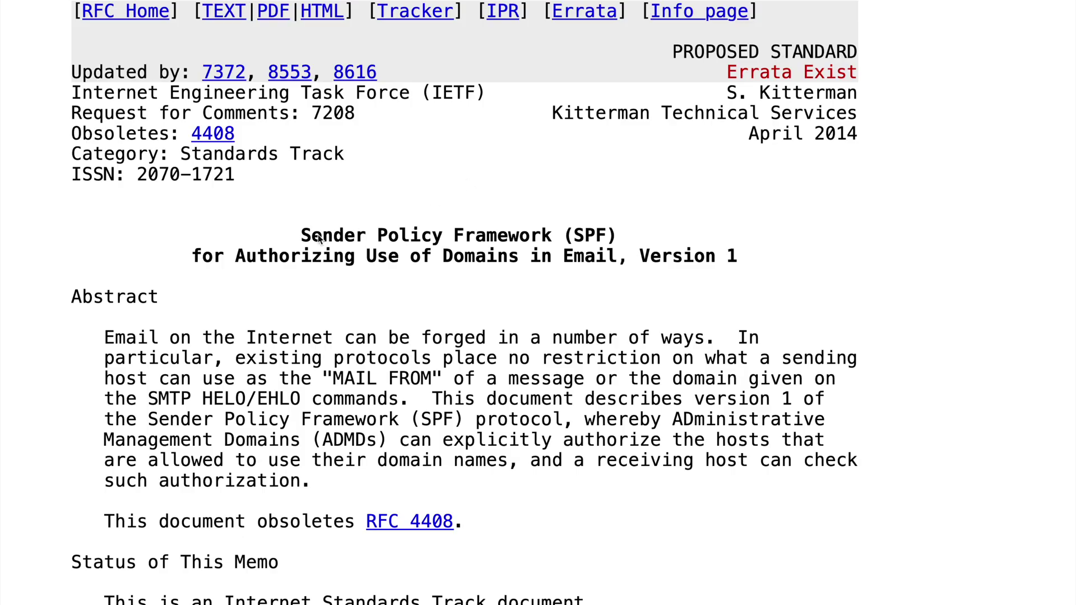
Read section 4.6.4, DNS Lookup Limits, of the Sender Policy Framework specification (RFC 7208), including the rule for exceeding the limit
{"action": "left_click_drag", "start_coordinate": [291, 238], "coordinate": [622, 237]}
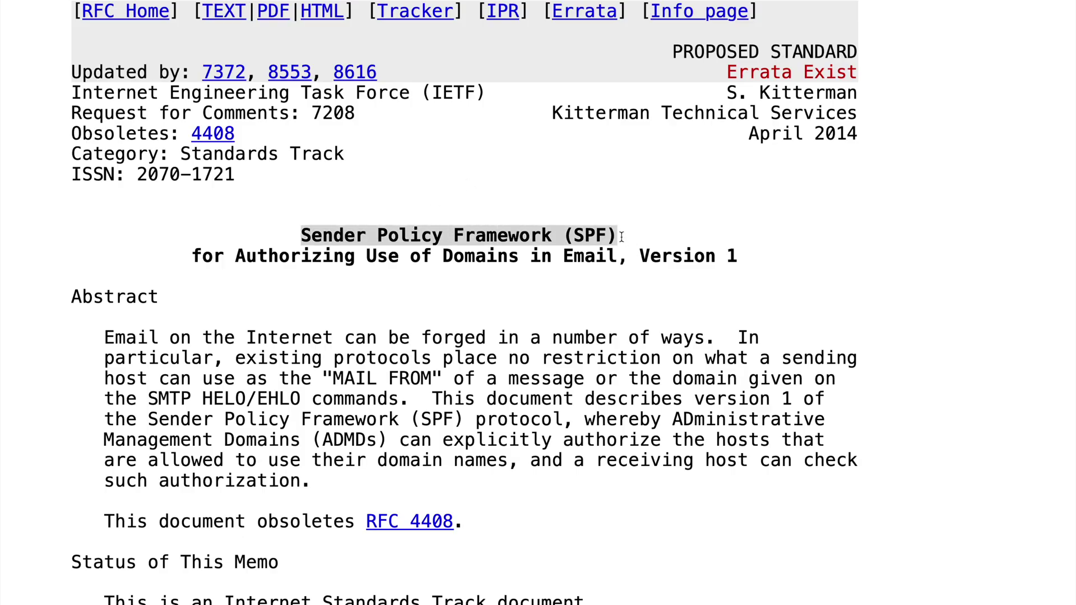
{"action": "scroll", "coordinate": [622, 236], "scroll_direction": "down", "scroll_amount": 20}
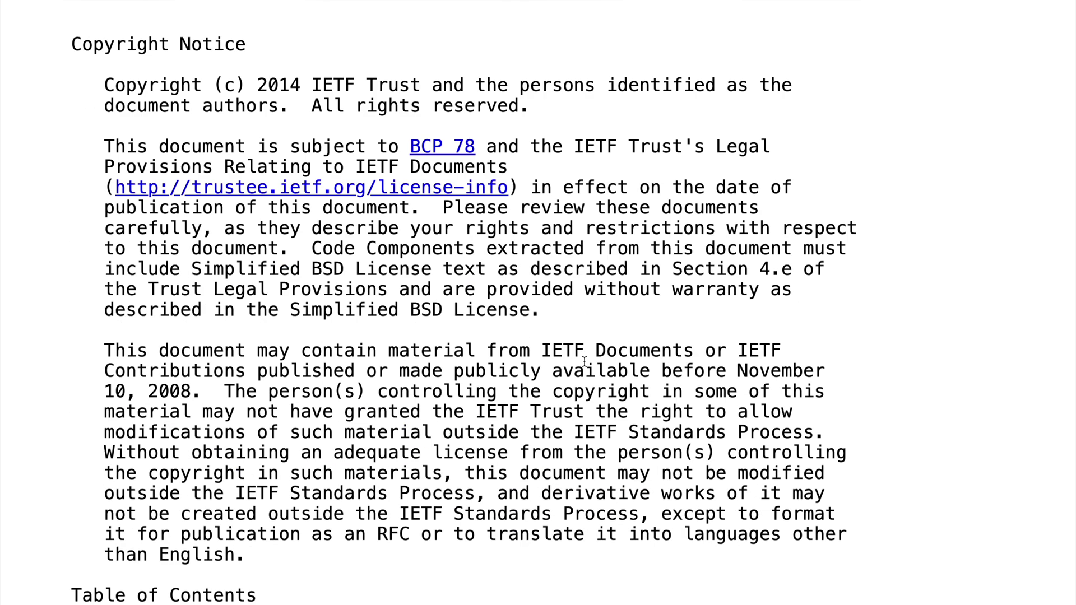
{"action": "scroll", "coordinate": [584, 363], "scroll_direction": "down", "scroll_amount": 3}
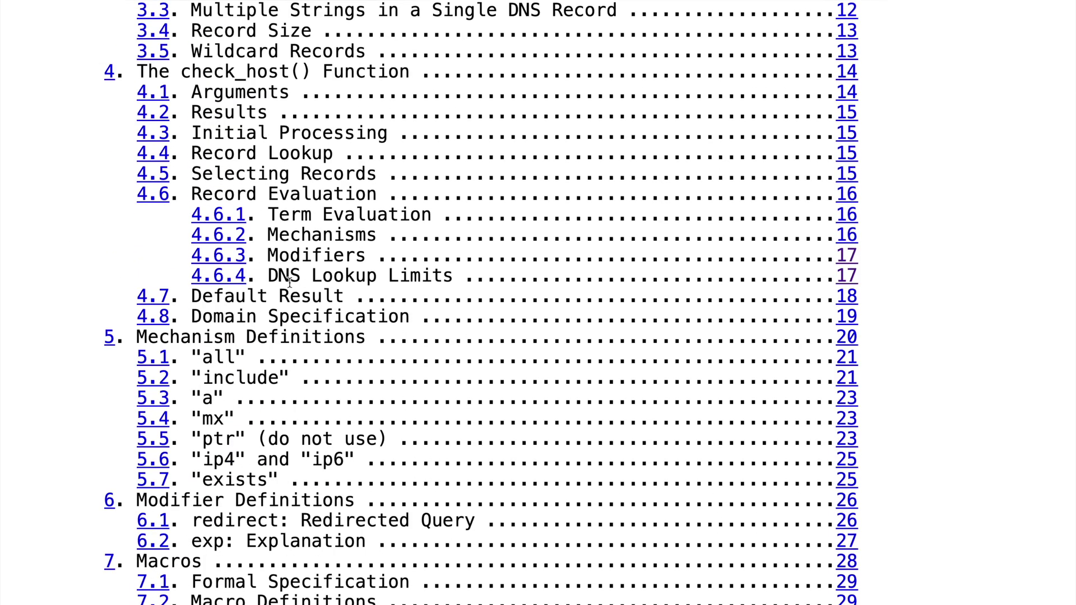
{"action": "left_click", "coordinate": [235, 277]}
{"action": "scroll", "coordinate": [232, 274], "scroll_direction": "up", "scroll_amount": 3}
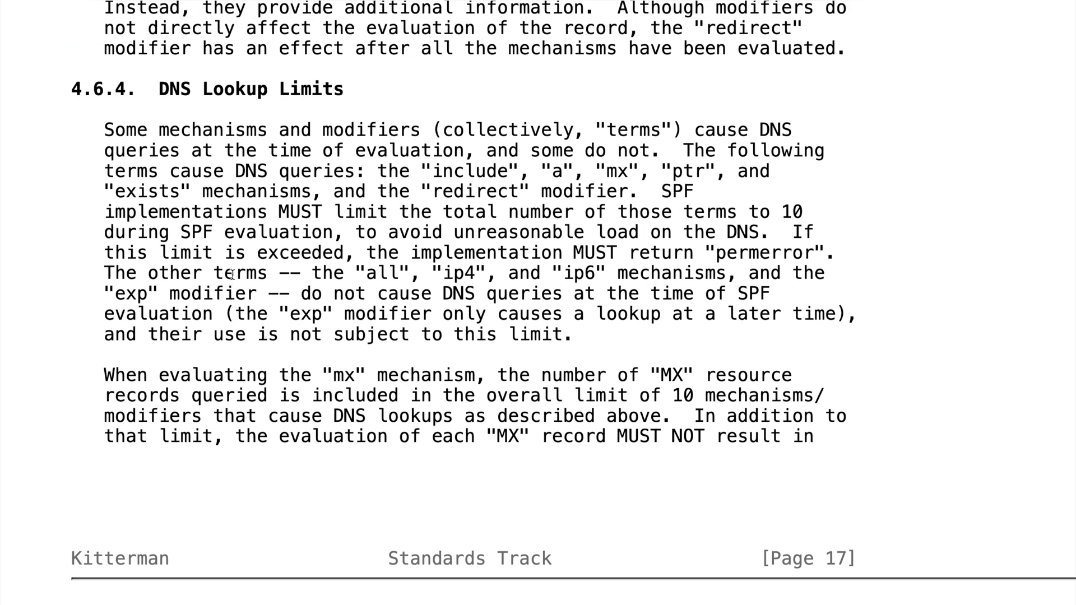
{"action": "scroll", "coordinate": [232, 274], "scroll_direction": "down", "scroll_amount": 3}
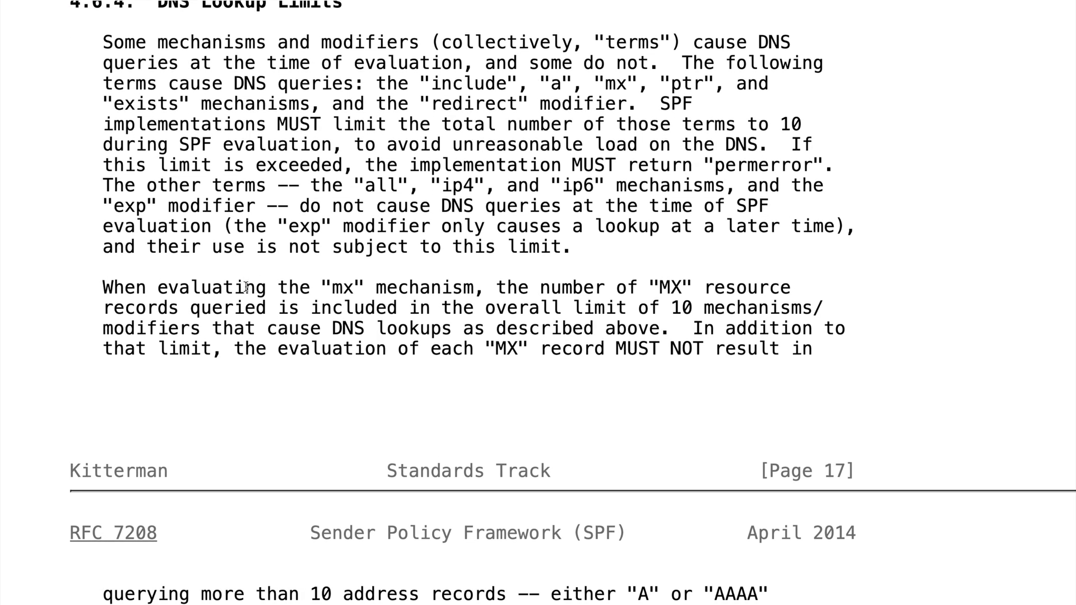
{"action": "scroll", "coordinate": [246, 287], "scroll_direction": "down", "scroll_amount": 1}
{"action": "scroll", "coordinate": [246, 287], "scroll_direction": "down", "scroll_amount": 10}
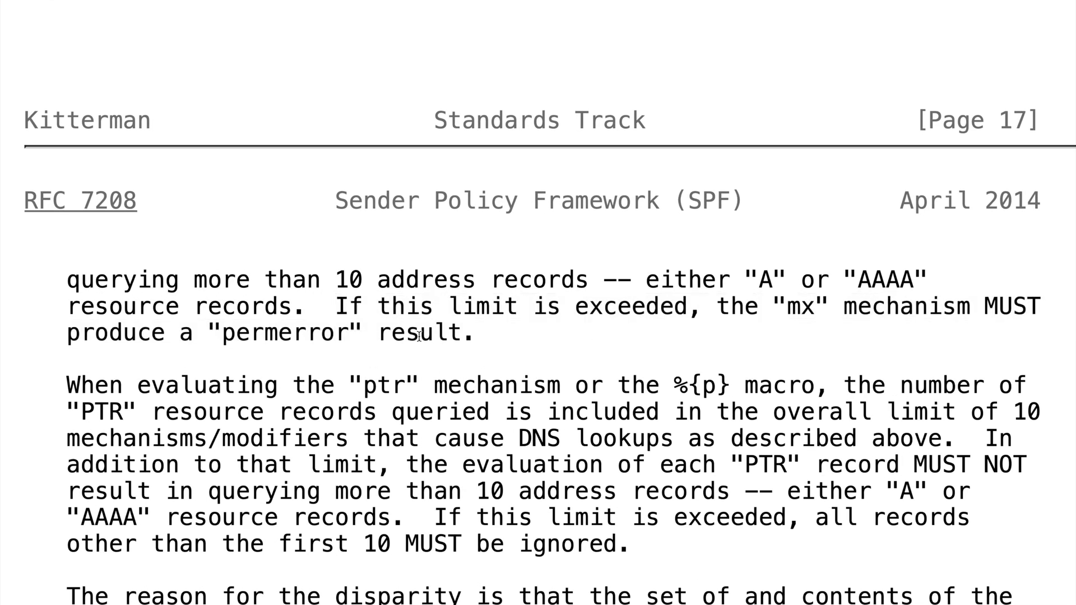
{"action": "left_click_drag", "start_coordinate": [336, 307], "coordinate": [522, 330]}
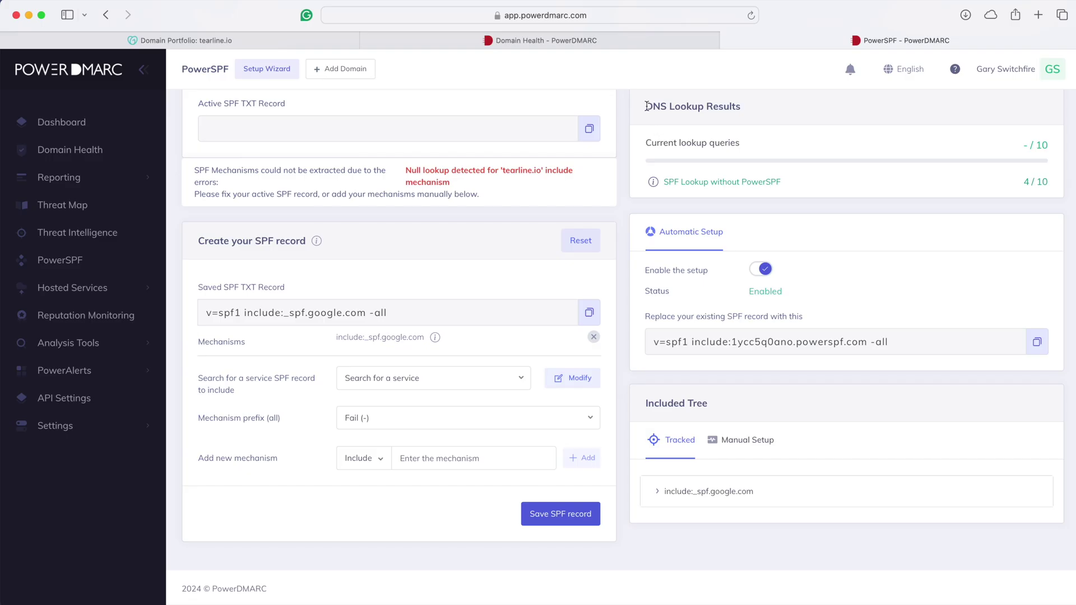
Examine the DNS lookup results for the SPF record in PowerSPF
{"action": "left_click_drag", "start_coordinate": [645, 106], "coordinate": [830, 190]}
{"action": "left_click", "coordinate": [947, 194]}
{"action": "left_click_drag", "start_coordinate": [1024, 184], "coordinate": [1059, 180]}
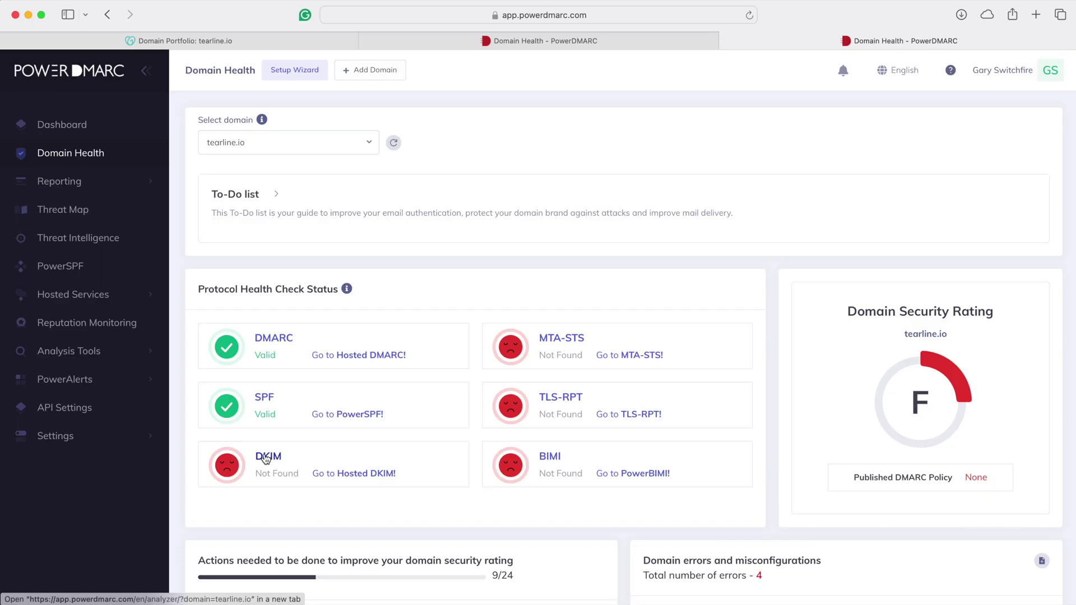
Open Hosted DKIM from Domain Health and select tearline.io to display its required NS record details
{"action": "left_click", "coordinate": [362, 481]}
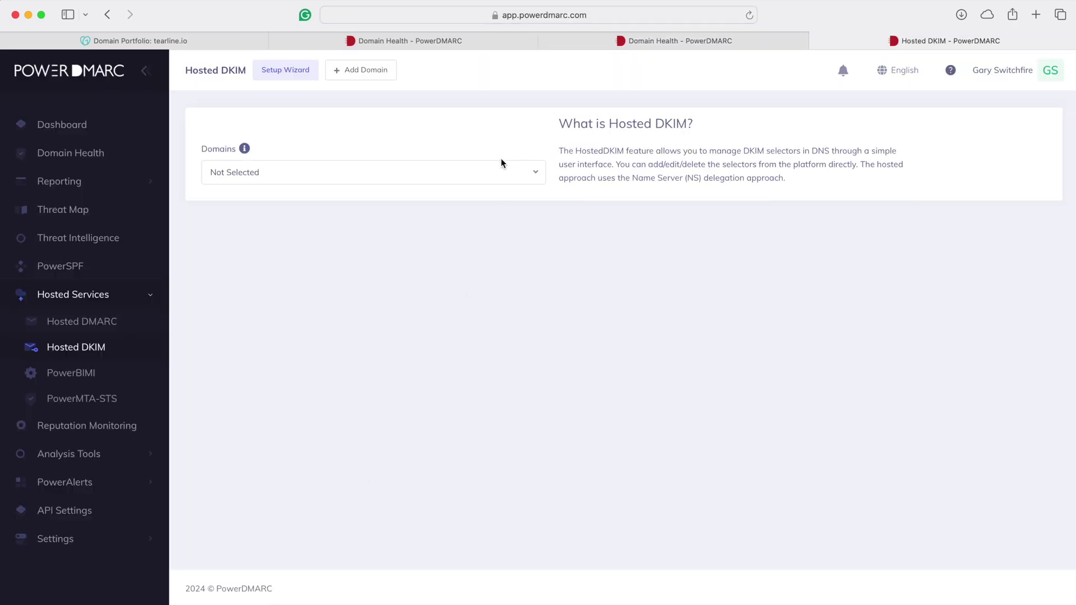
{"action": "left_click", "coordinate": [485, 170]}
{"action": "left_click", "coordinate": [248, 294]}
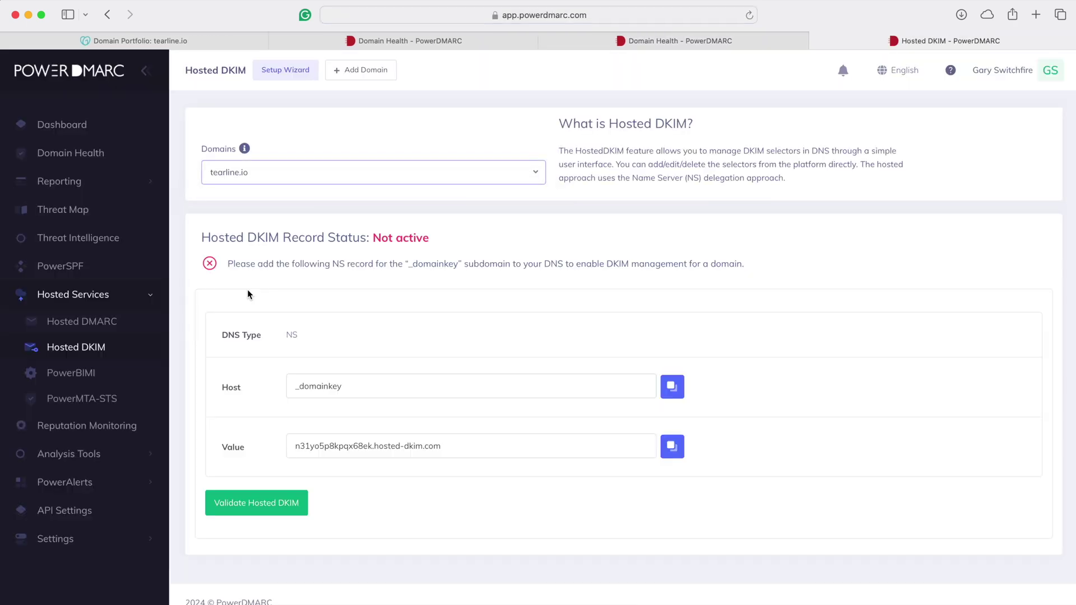
{"action": "scroll", "coordinate": [384, 334], "scroll_direction": "down", "scroll_amount": 1}
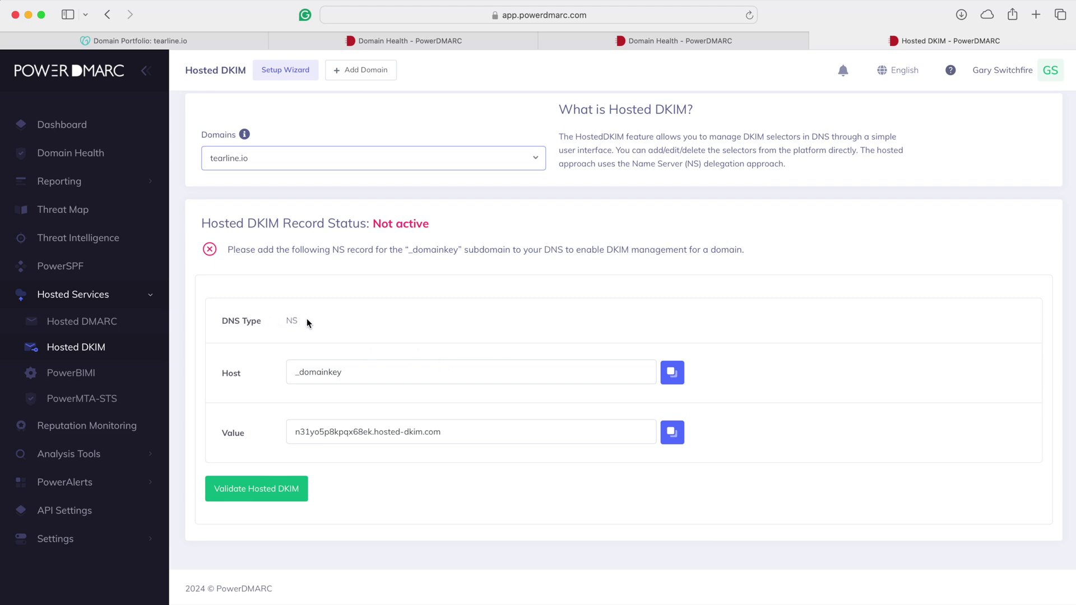
Start a new NS record for tearline.io in GoDaddy and enter the PowerDMARC host _domainkey as its name
{"action": "left_click", "coordinate": [205, 42]}
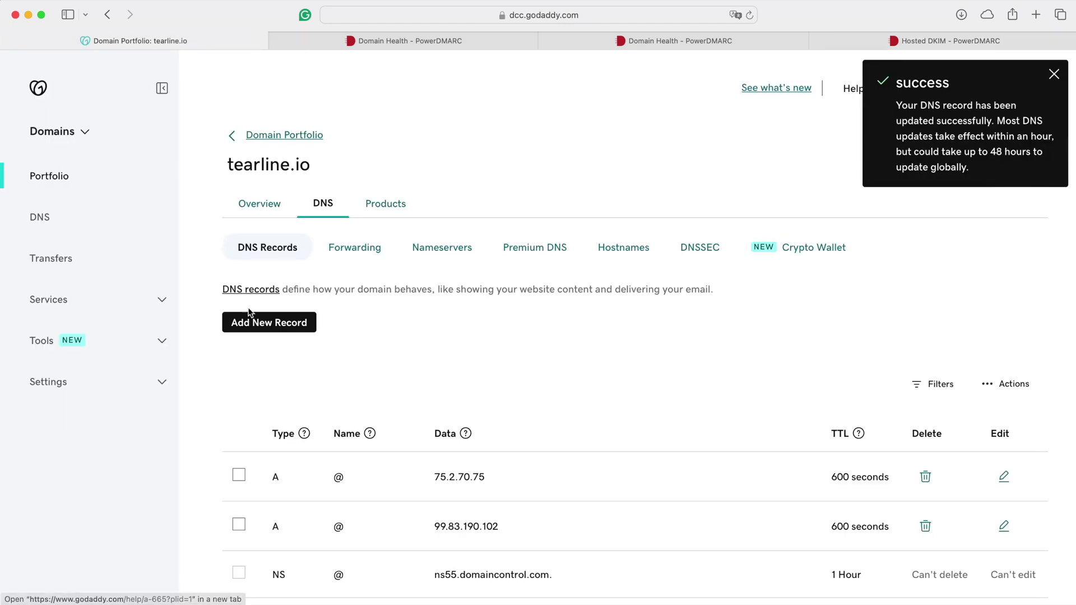
{"action": "left_click", "coordinate": [269, 322]}
{"action": "left_click", "coordinate": [314, 411]}
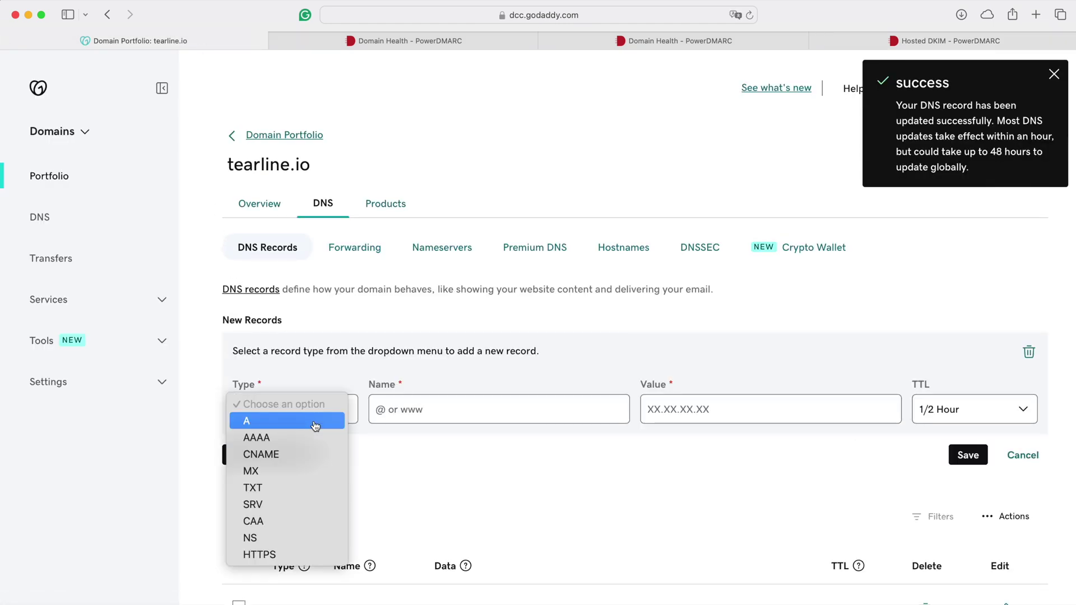
{"action": "left_click", "coordinate": [281, 537]}
{"action": "left_click", "coordinate": [856, 43]}
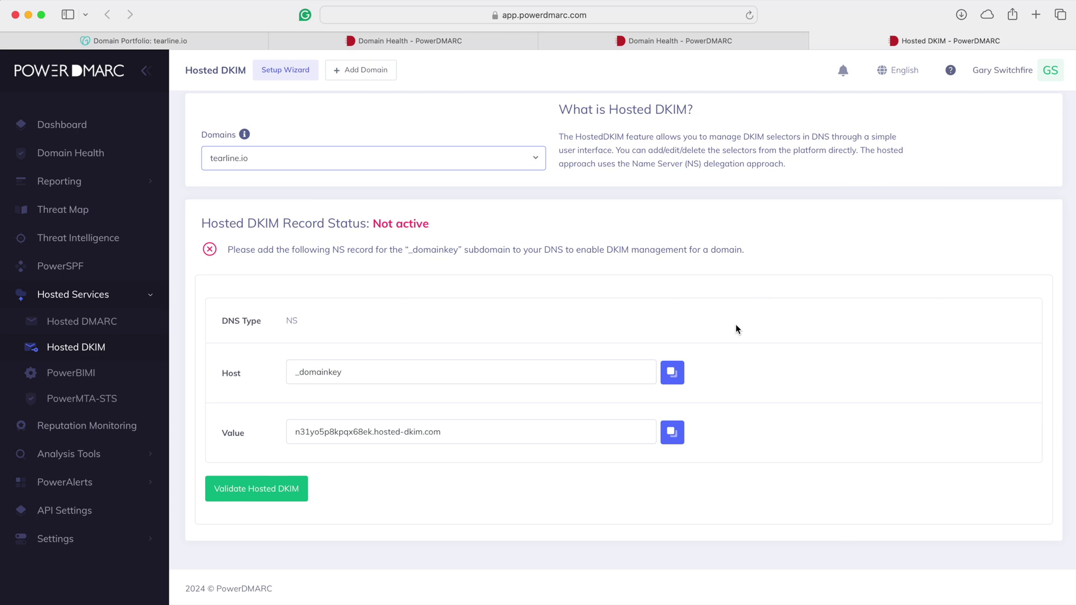
{"action": "left_click", "coordinate": [673, 372]}
{"action": "left_click", "coordinate": [224, 41]}
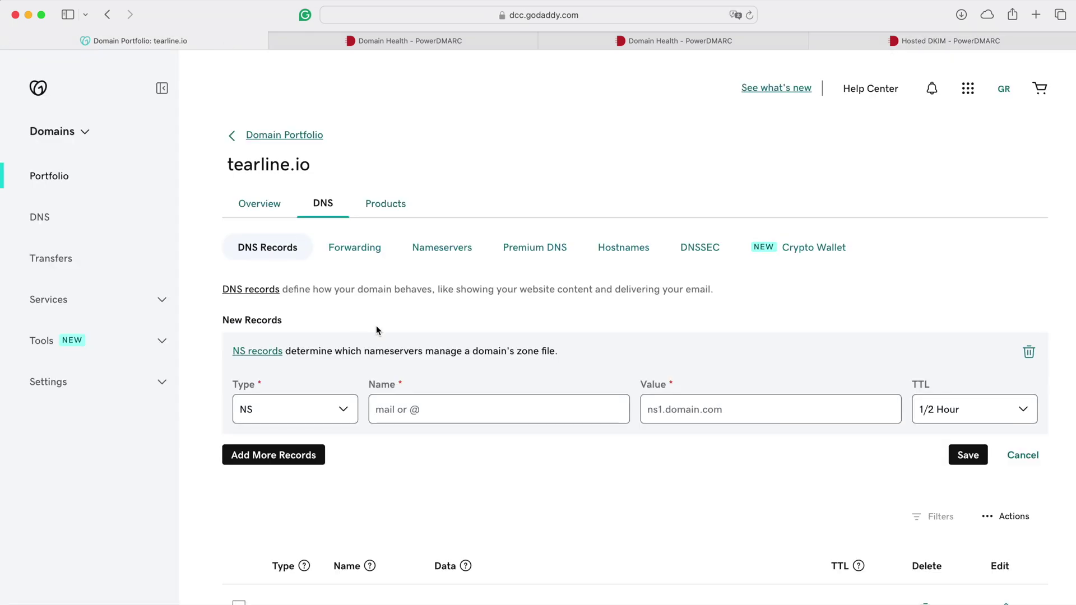
{"action": "key", "text": "super+v"}
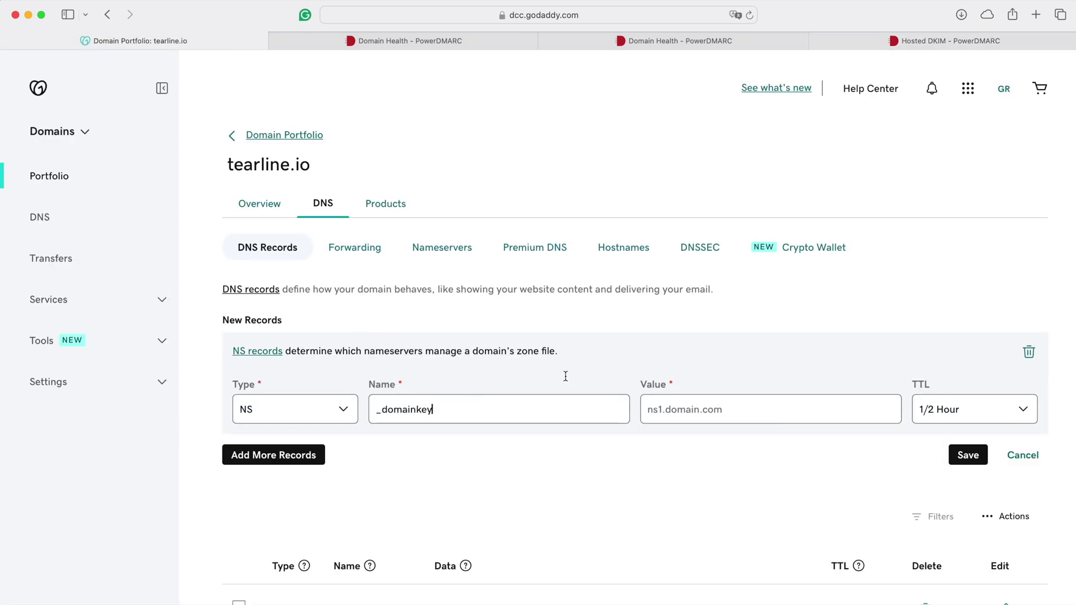
Copy the Hosted DKIM value n31yo5p8kpqx68ek.hosted-dkim.com from PowerDMARC into the NS record's value in GoDaddy and save the record
{"action": "left_click", "coordinate": [872, 38]}
{"action": "left_click", "coordinate": [674, 434]}
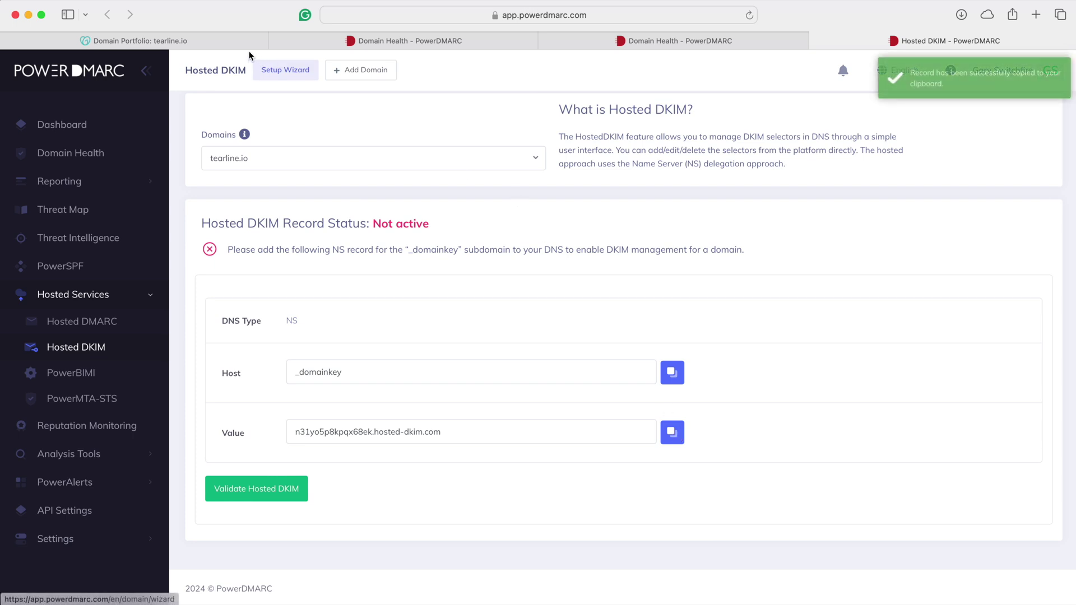
{"action": "left_click", "coordinate": [236, 41]}
{"action": "key", "text": "super+v"}
{"action": "left_click", "coordinate": [953, 453]}
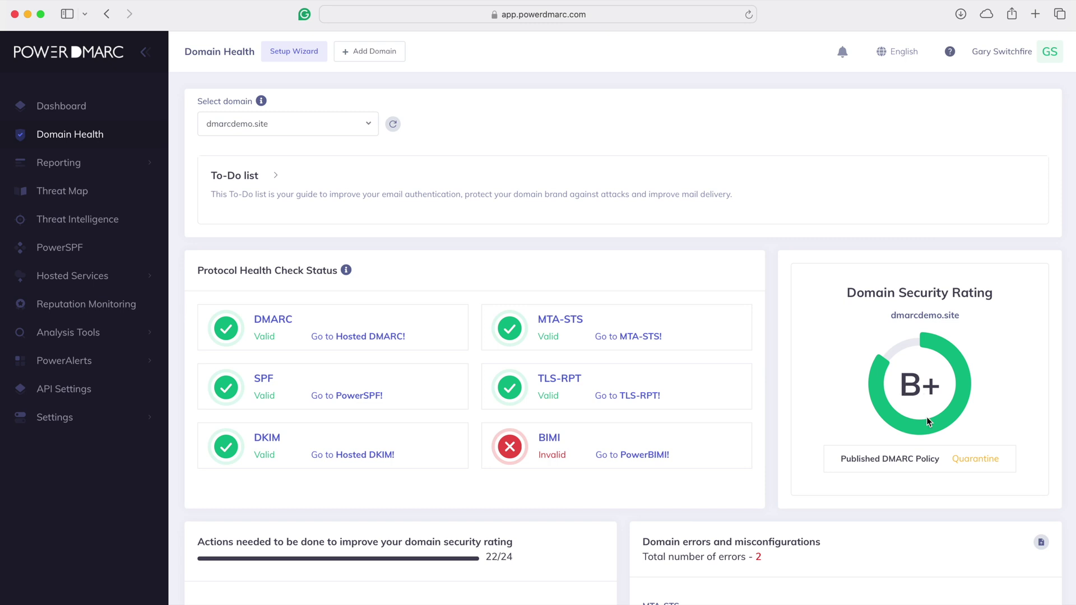
Examine the Domain Health page of dmarcdemo.site, including its security rating, recommended actions, errors and misconfigurations
{"action": "scroll", "coordinate": [928, 421], "scroll_direction": "down", "scroll_amount": 3}
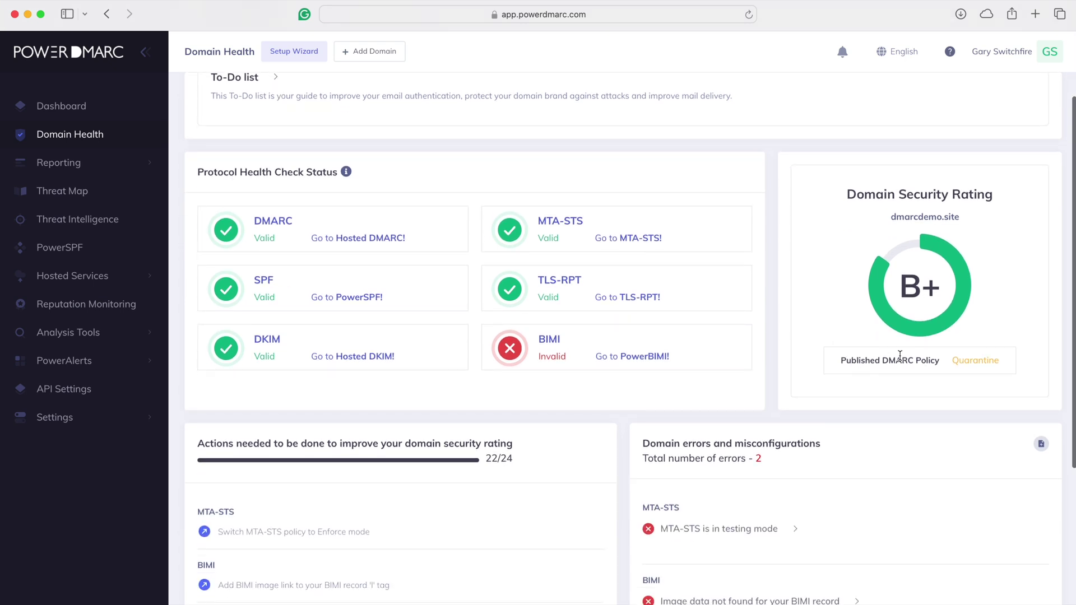
{"action": "scroll", "coordinate": [899, 355], "scroll_direction": "down", "scroll_amount": 1}
{"action": "scroll", "coordinate": [983, 318], "scroll_direction": "down", "scroll_amount": 3}
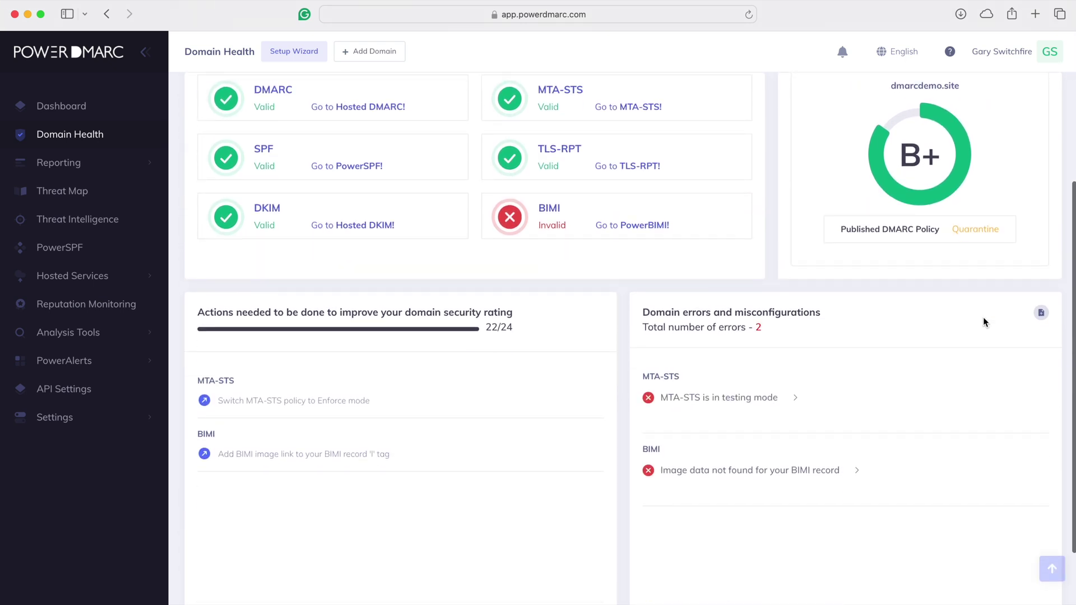
{"action": "scroll", "coordinate": [985, 322], "scroll_direction": "down", "scroll_amount": 1}
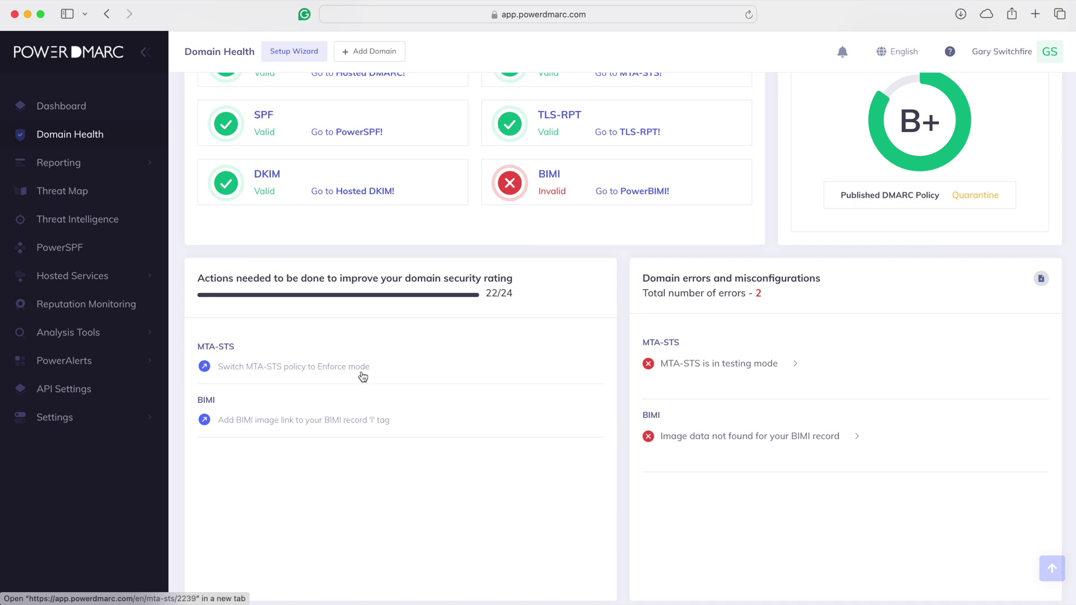
{"action": "scroll", "coordinate": [389, 370], "scroll_direction": "up", "scroll_amount": 1}
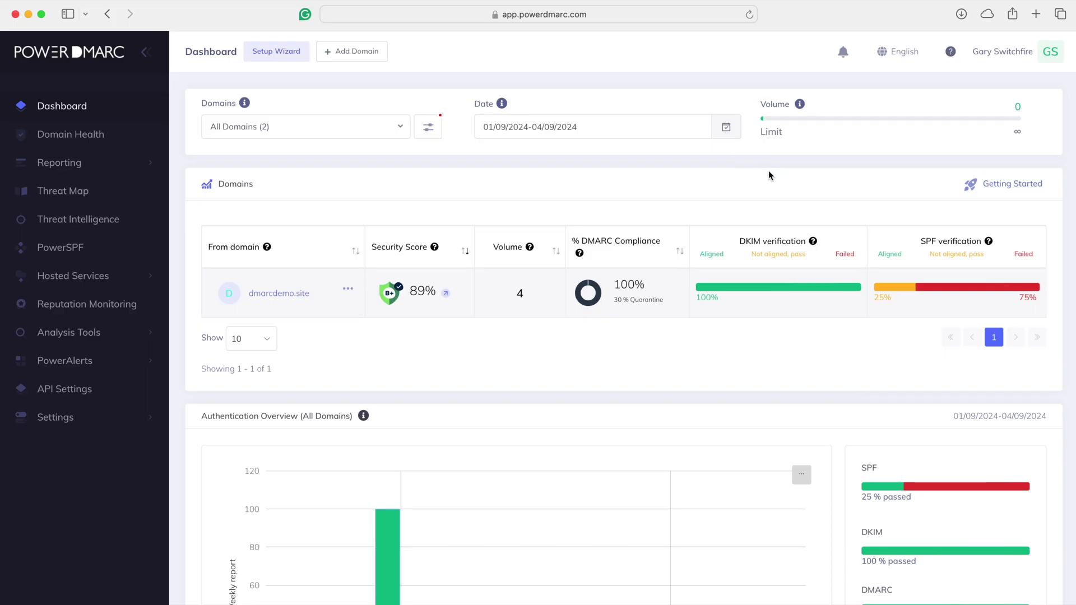
Review the dashboard's authentication and outbound email overviews for all domains, and check the domains available in the filter
{"action": "scroll", "coordinate": [684, 218], "scroll_direction": "down", "scroll_amount": 3}
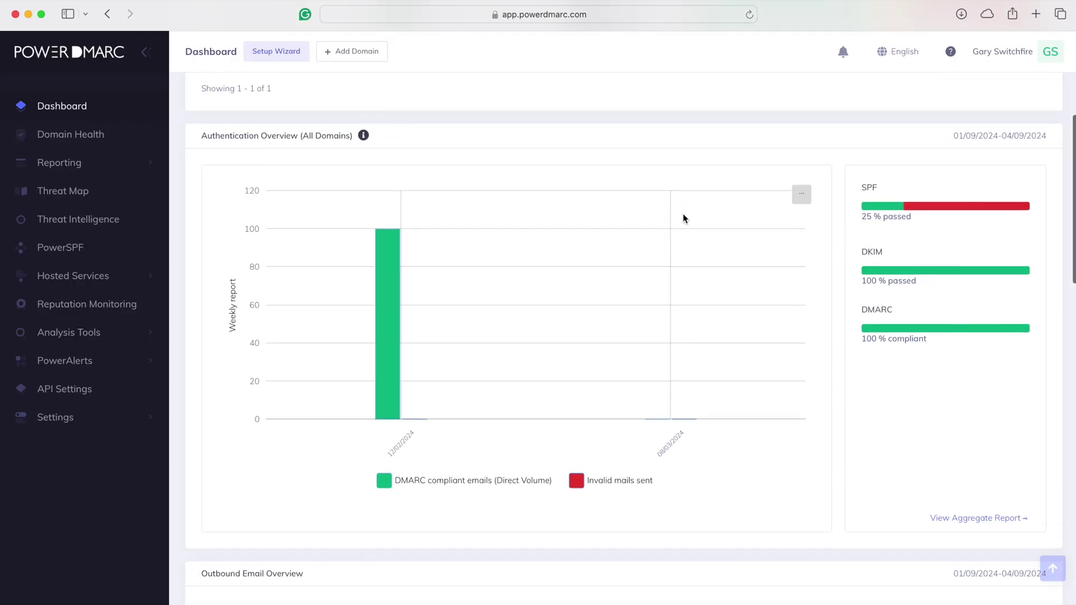
{"action": "scroll", "coordinate": [683, 219], "scroll_direction": "down", "scroll_amount": 2}
{"action": "scroll", "coordinate": [915, 234], "scroll_direction": "down", "scroll_amount": 7}
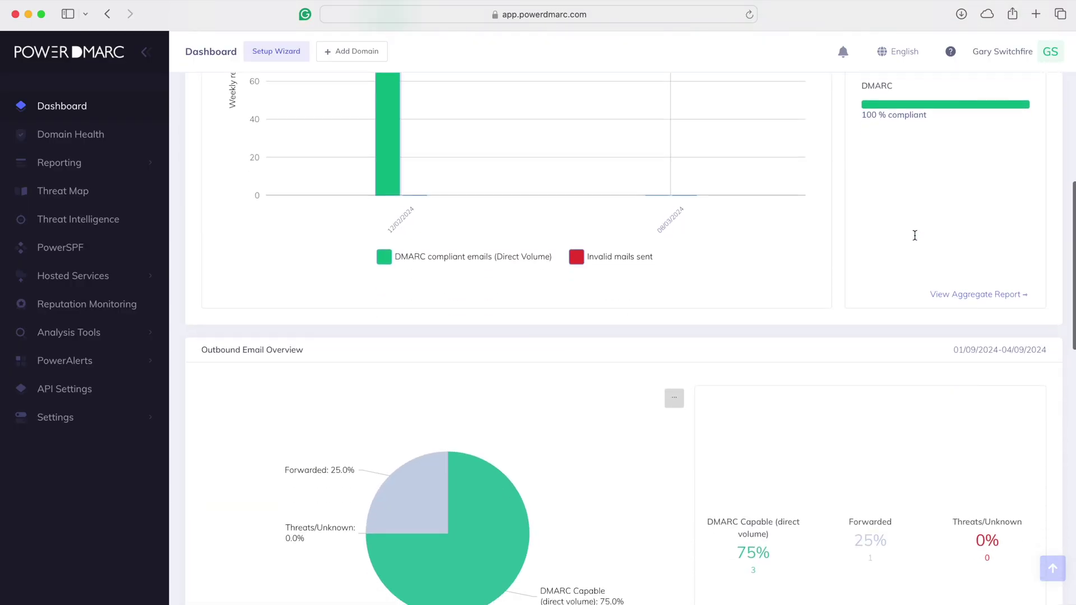
{"action": "scroll", "coordinate": [915, 235], "scroll_direction": "down", "scroll_amount": 2}
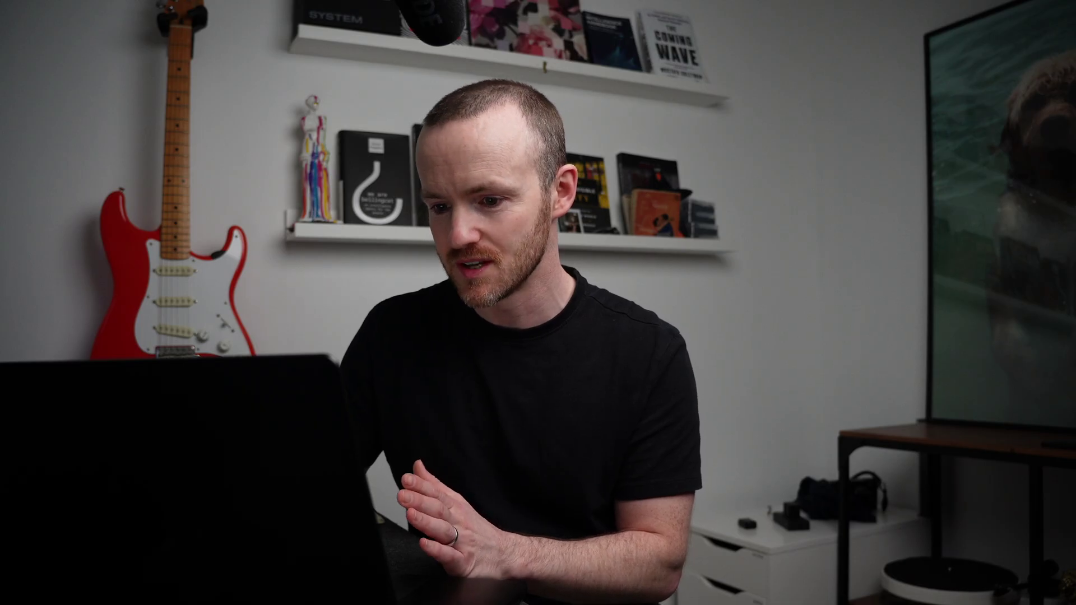
{"action": "left_click", "coordinate": [384, 134]}
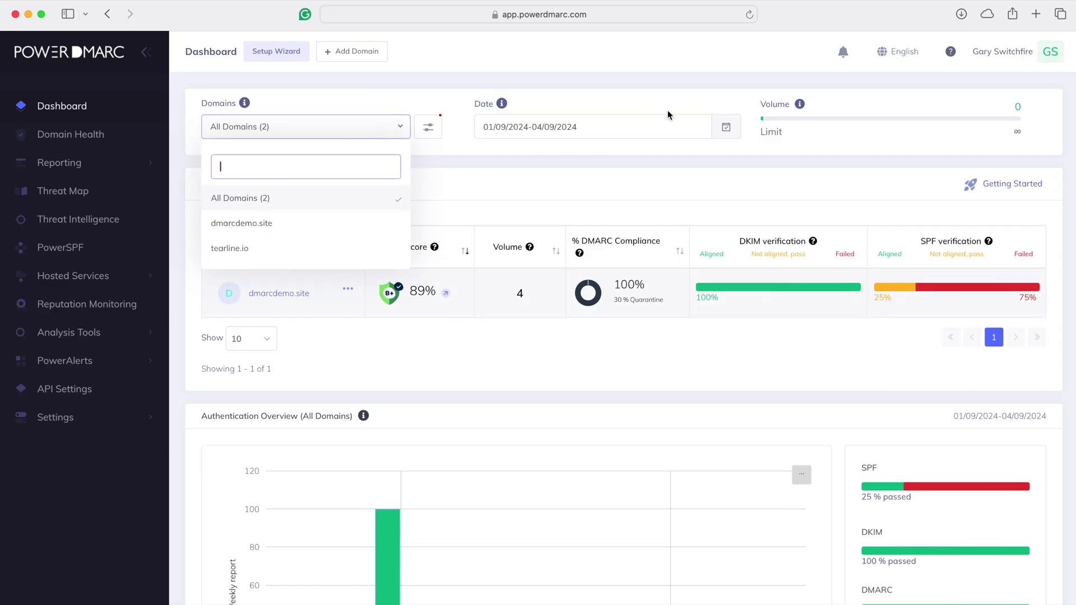
{"action": "left_click", "coordinate": [626, 93]}
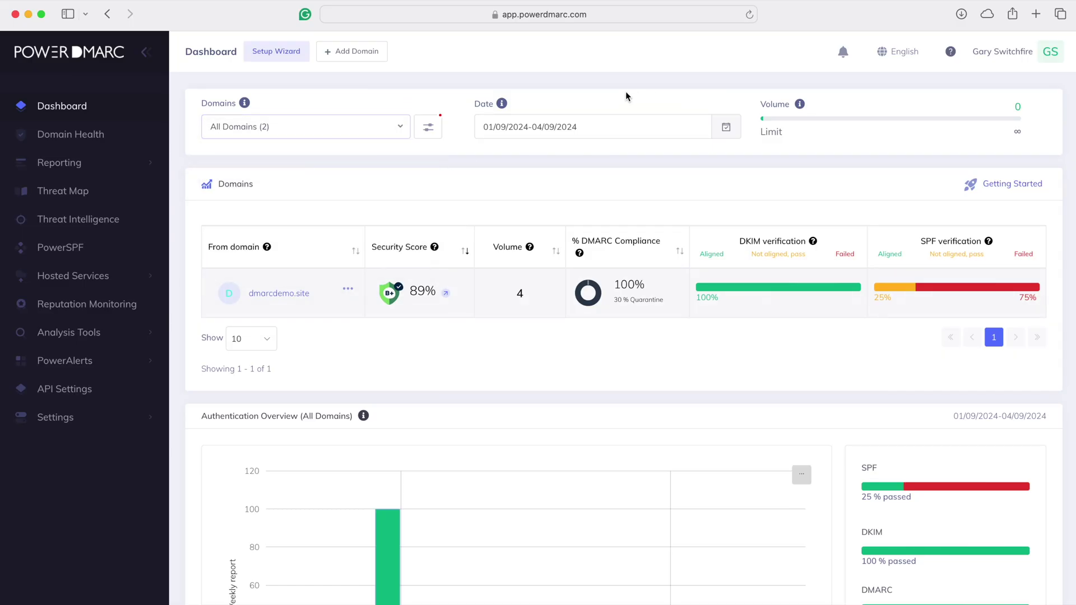
Open the DMARC aggregate report per sending source and expand the ZOHO source to inspect its sender details
{"action": "left_click", "coordinate": [145, 166]}
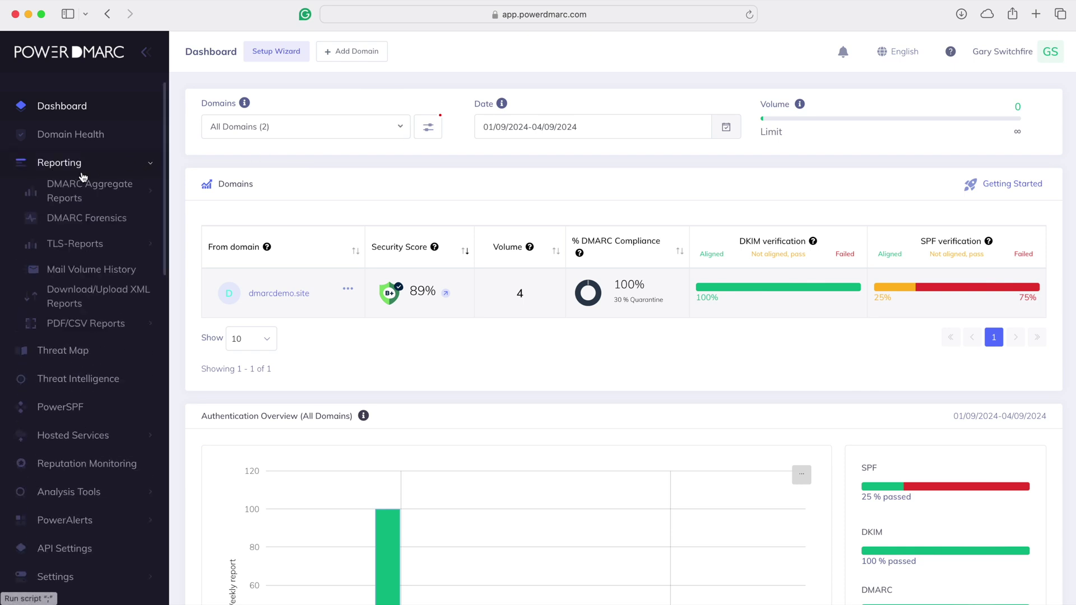
{"action": "left_click", "coordinate": [88, 199]}
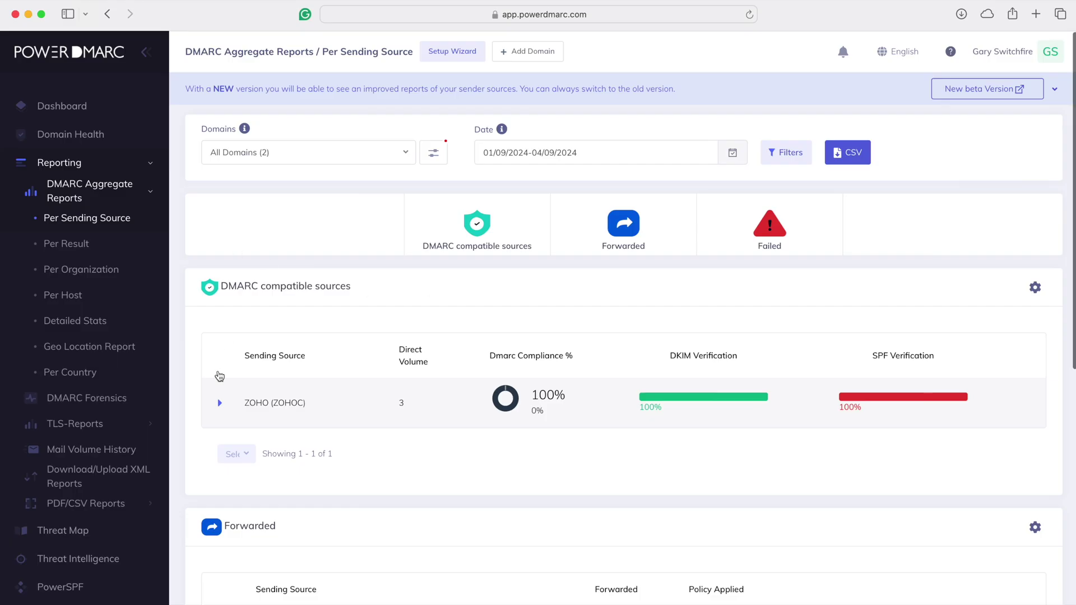
{"action": "scroll", "coordinate": [222, 365], "scroll_direction": "down", "scroll_amount": 3}
{"action": "left_click", "coordinate": [224, 344]}
{"action": "scroll", "coordinate": [271, 401], "scroll_direction": "down", "scroll_amount": 3}
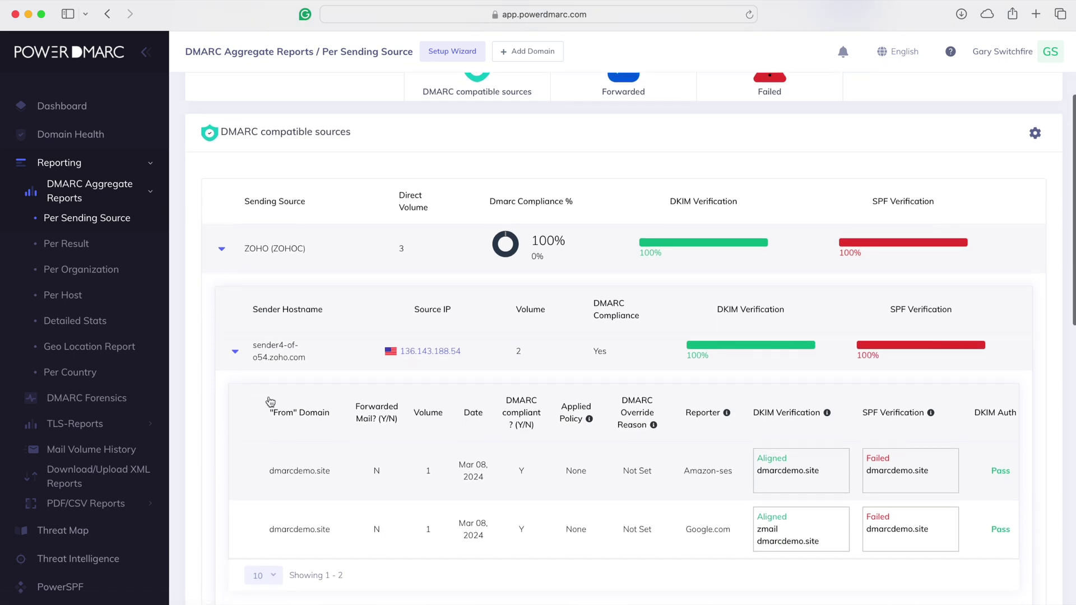
{"action": "scroll", "coordinate": [275, 415], "scroll_direction": "down", "scroll_amount": 2}
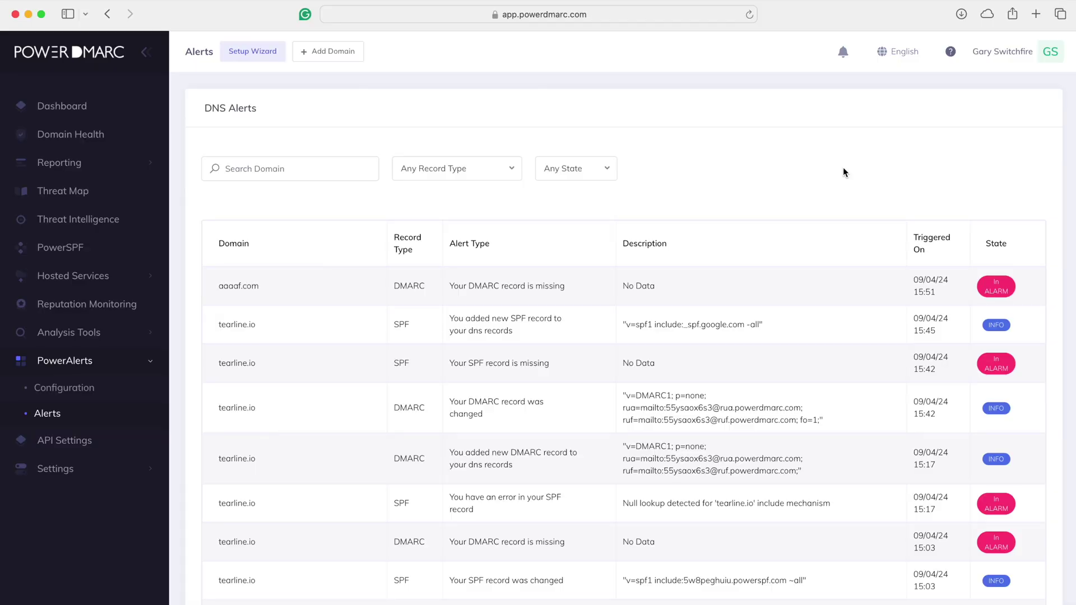
Review the list of DNS alerts in PowerAlerts and open the API Settings page
{"action": "scroll", "coordinate": [644, 342], "scroll_direction": "down", "scroll_amount": 15}
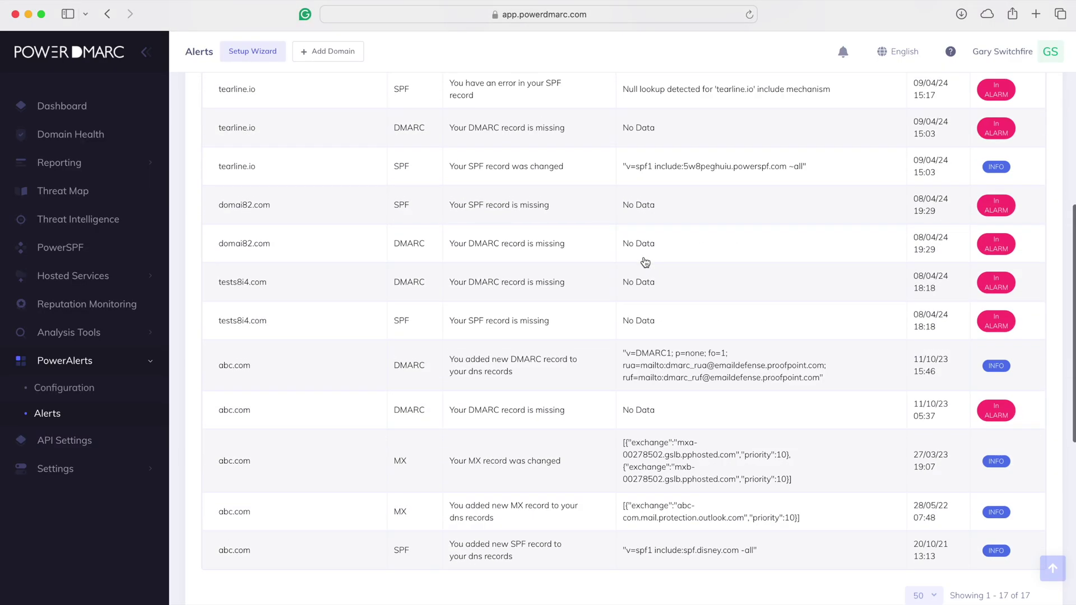
{"action": "scroll", "coordinate": [644, 294], "scroll_direction": "down", "scroll_amount": 2}
{"action": "left_click", "coordinate": [121, 440]}
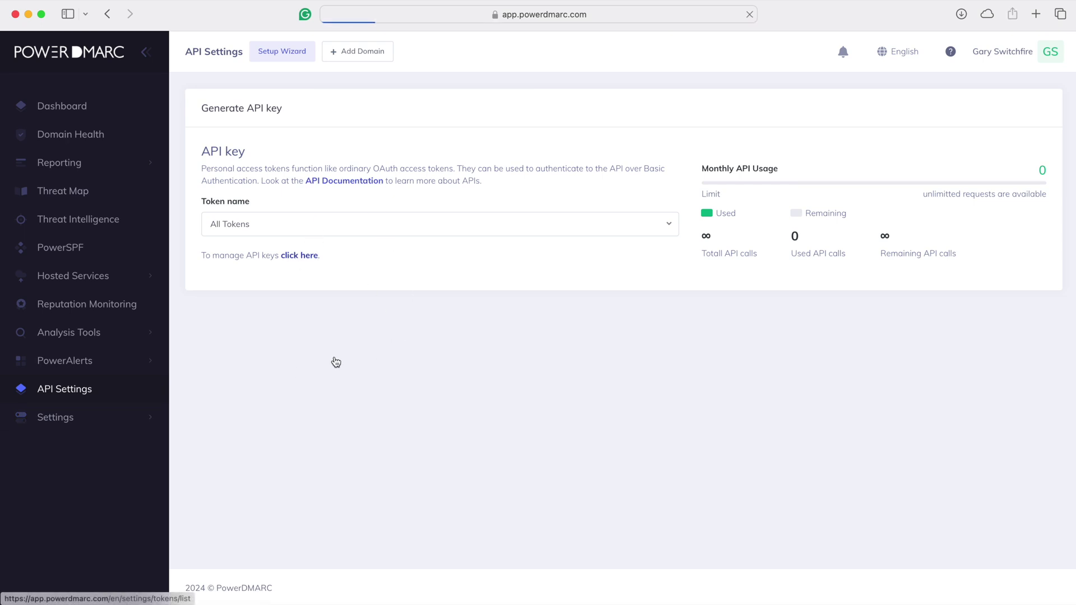
{"action": "left_click", "coordinate": [244, 184]}
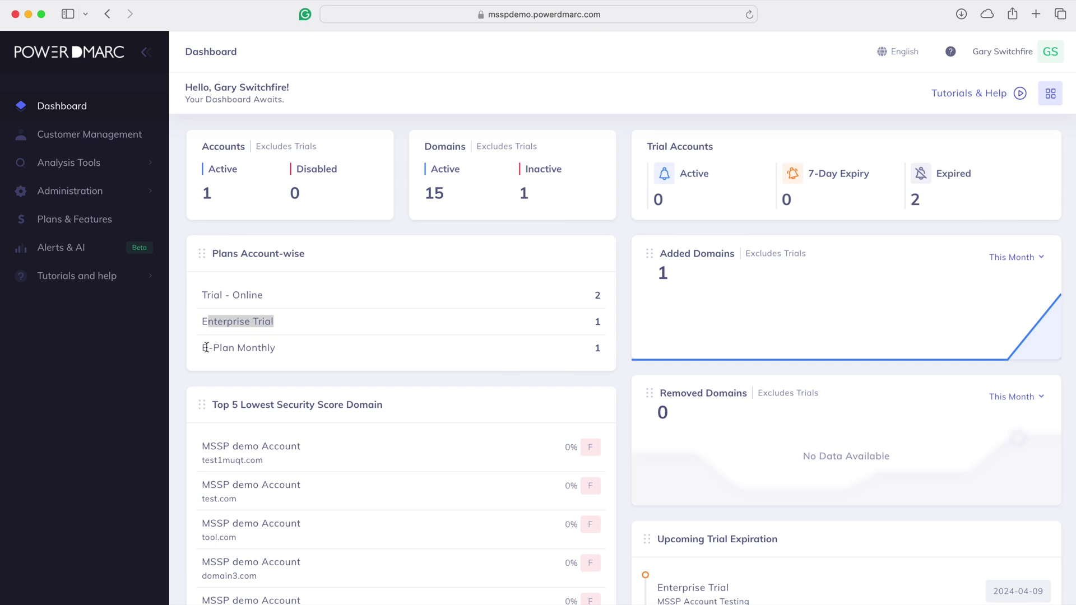
Examine the MSSP dashboard's account plans, lowest security score domains, trial expirations, frequent alerts and latest new accounts
{"action": "left_click", "coordinate": [291, 351]}
{"action": "scroll", "coordinate": [337, 364], "scroll_direction": "down", "scroll_amount": 5}
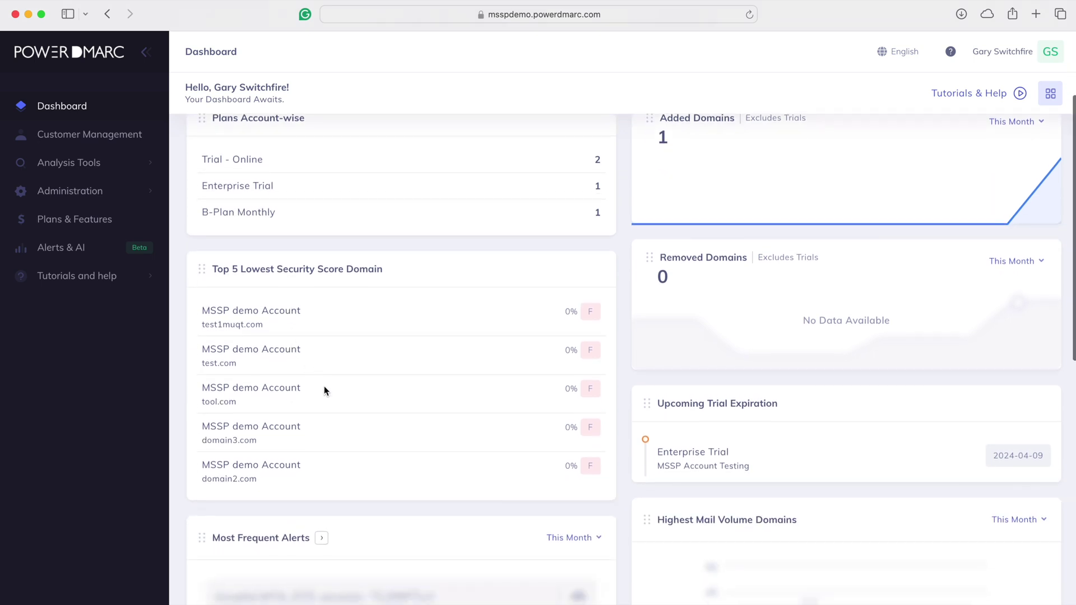
{"action": "left_click_drag", "start_coordinate": [235, 314], "coordinate": [286, 456]}
{"action": "left_click", "coordinate": [307, 481]}
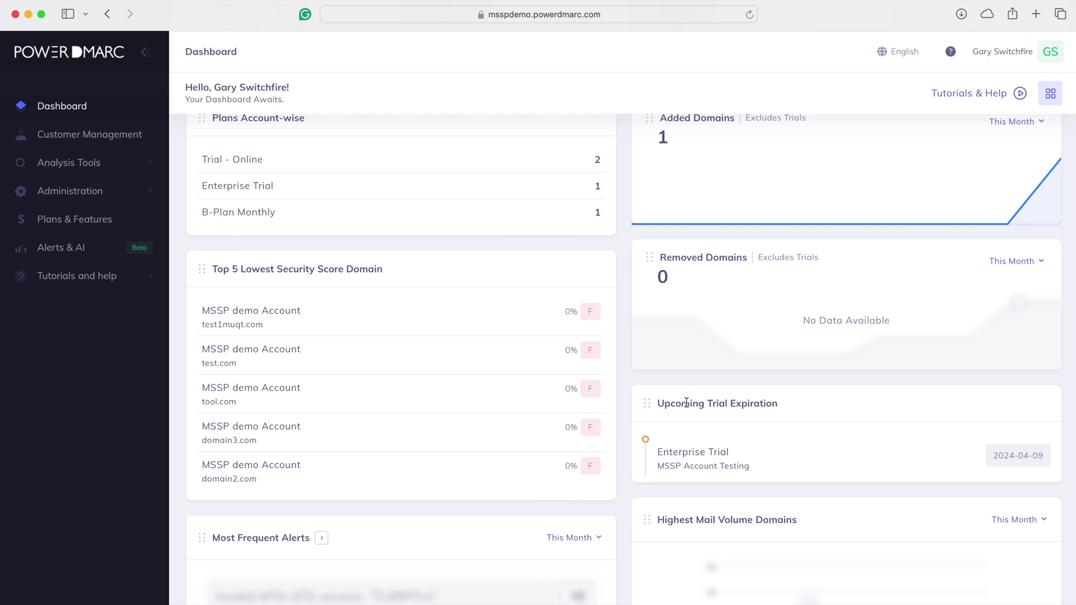
{"action": "scroll", "coordinate": [681, 382], "scroll_direction": "down", "scroll_amount": 3}
{"action": "scroll", "coordinate": [752, 385], "scroll_direction": "down", "scroll_amount": 2}
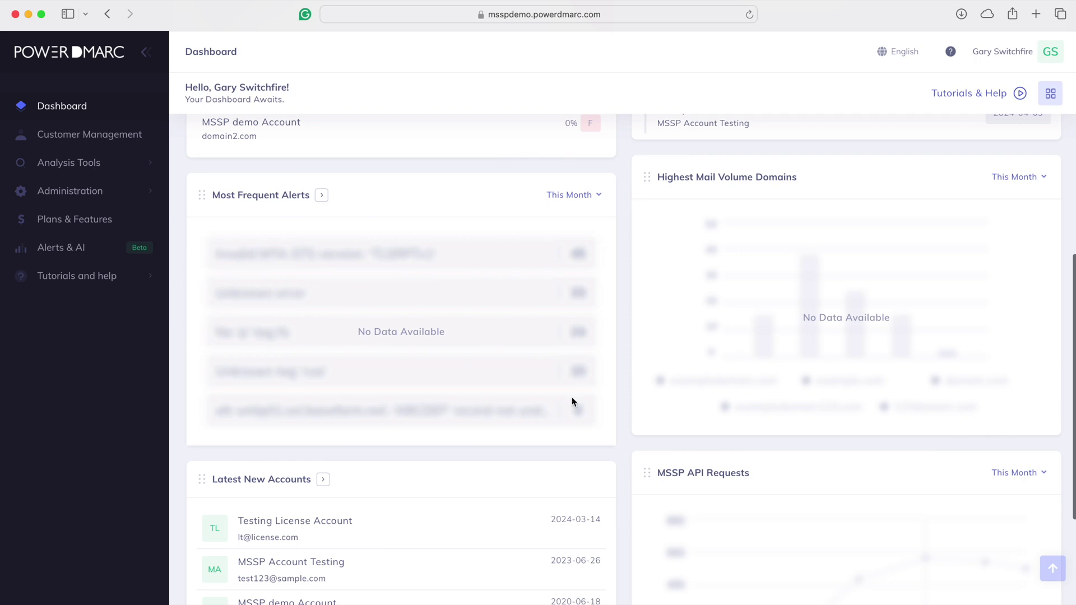
{"action": "scroll", "coordinate": [571, 398], "scroll_direction": "down", "scroll_amount": 3}
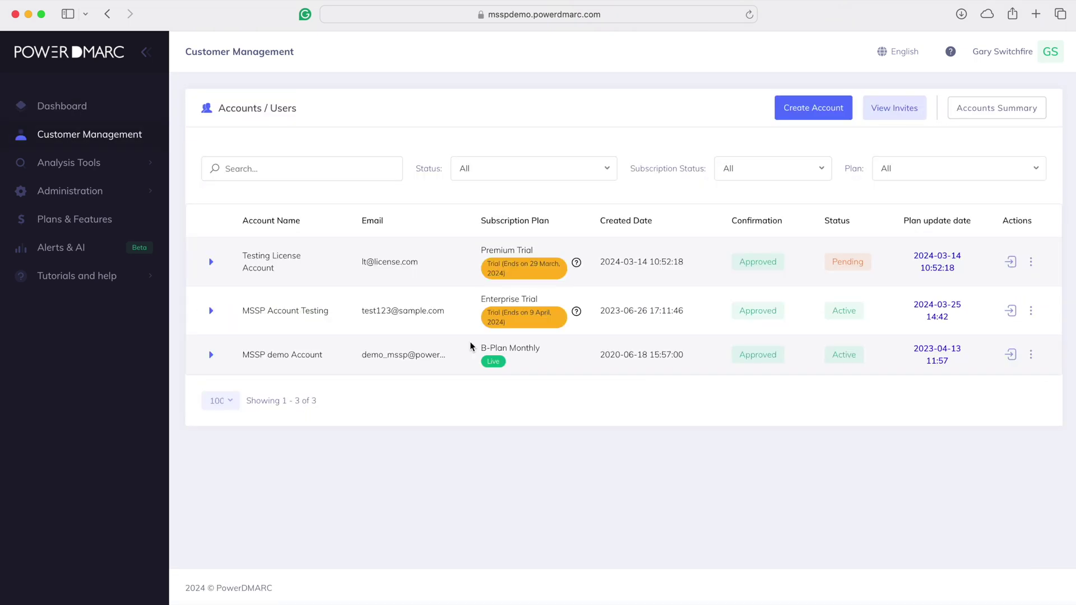
View the PowerAnalyzer and MailAuth Analyzer tools, and open the Alerts & AI page of the MSSP portal
{"action": "left_click", "coordinate": [85, 164]}
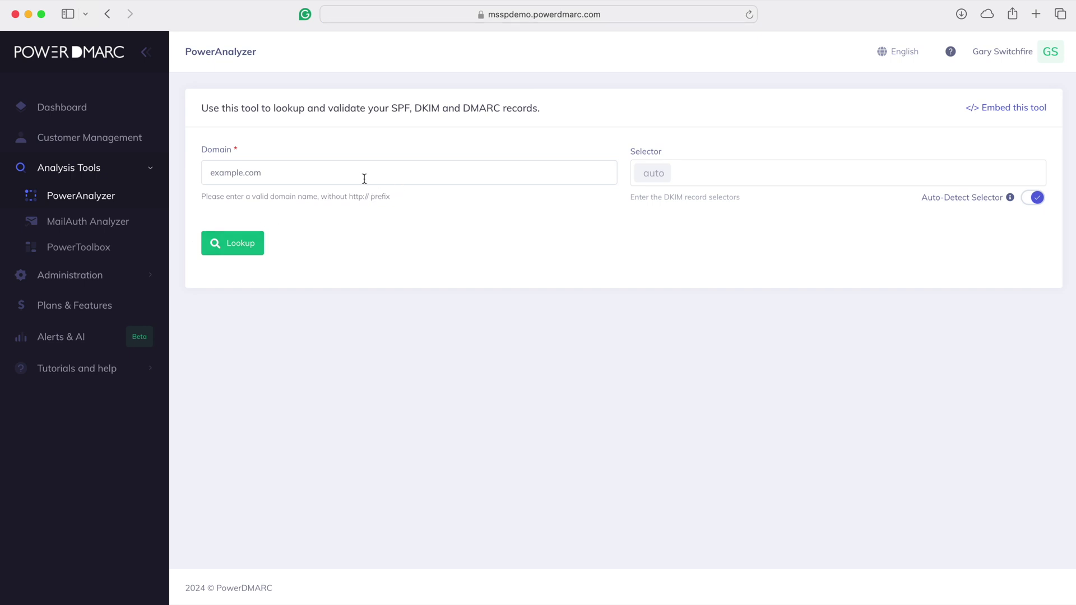
{"action": "left_click", "coordinate": [123, 221]}
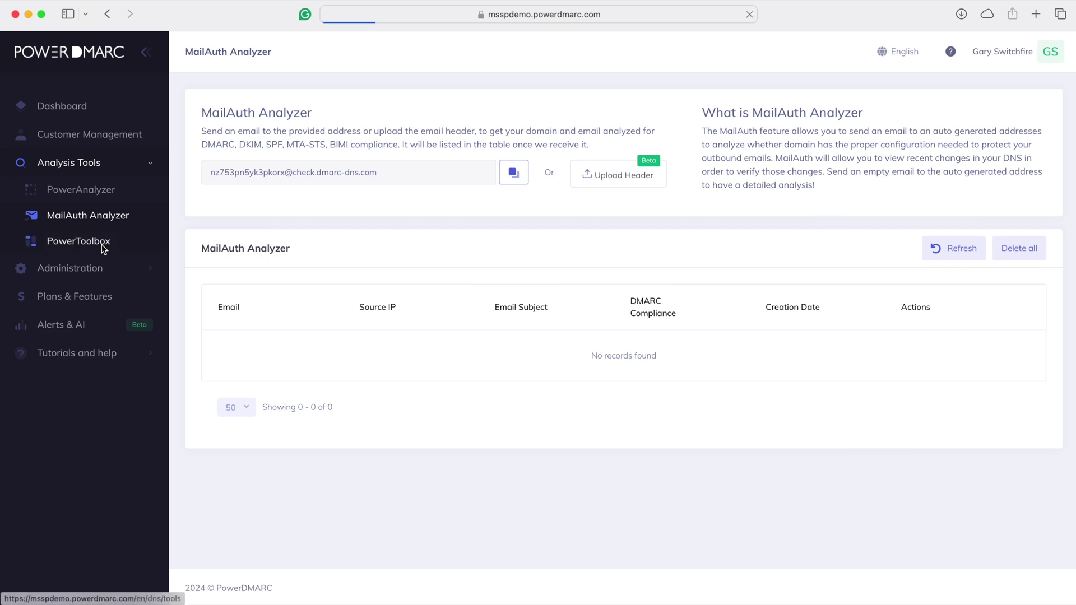
{"action": "left_click", "coordinate": [61, 325]}
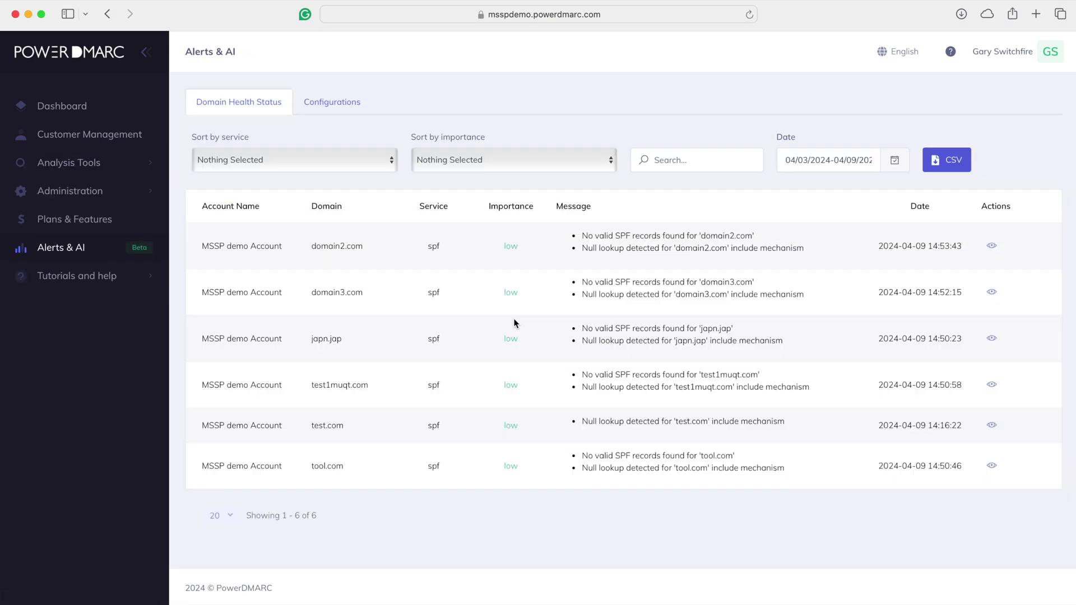